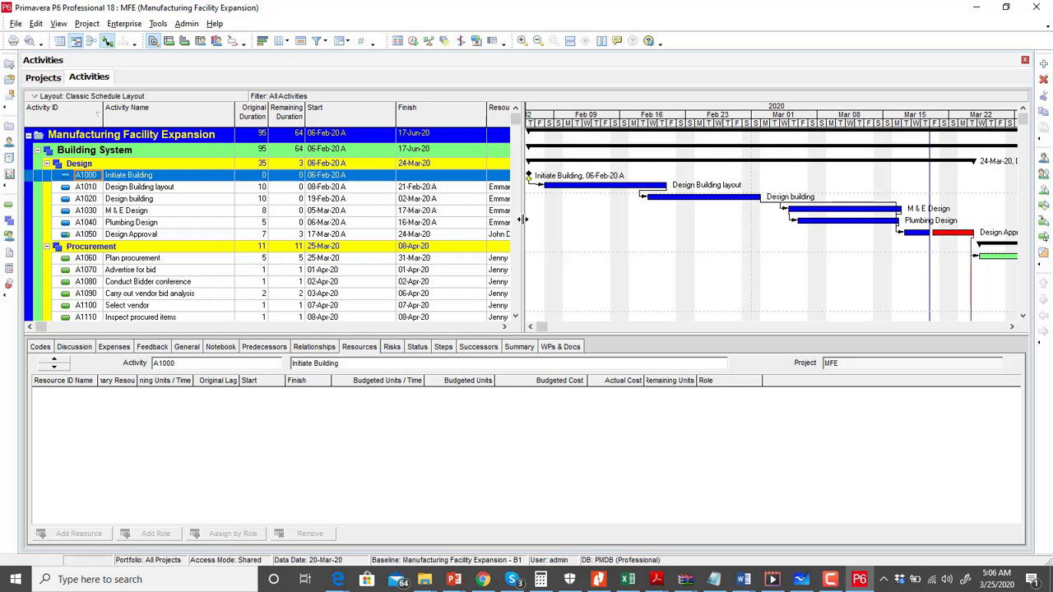
Select the Design Building layout activity, widen the activity table, and narrow its Start, Finish and Resources columns
click(174, 188)
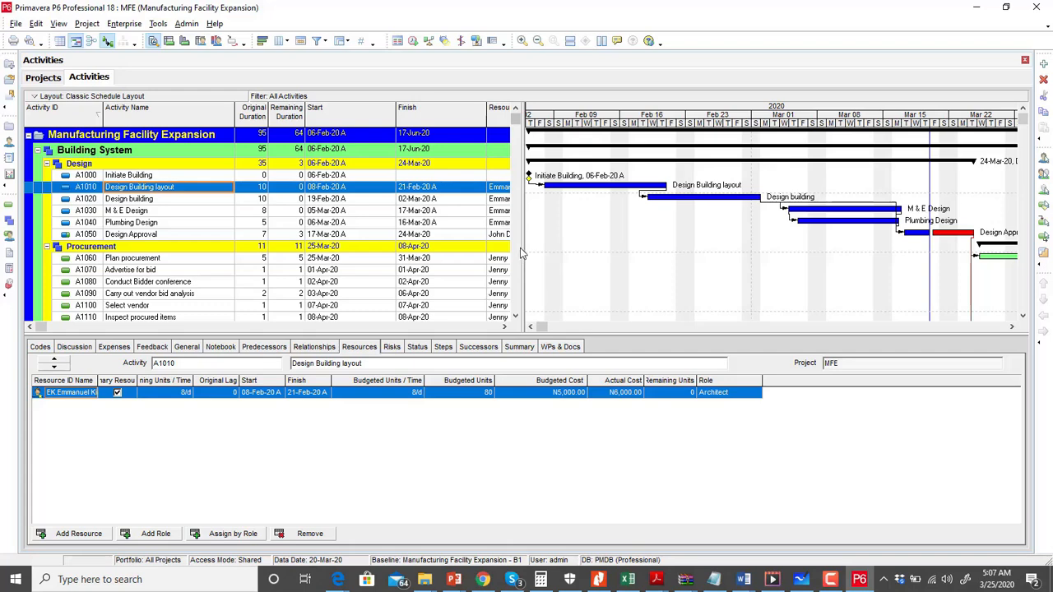
drag(522, 242, 691, 251)
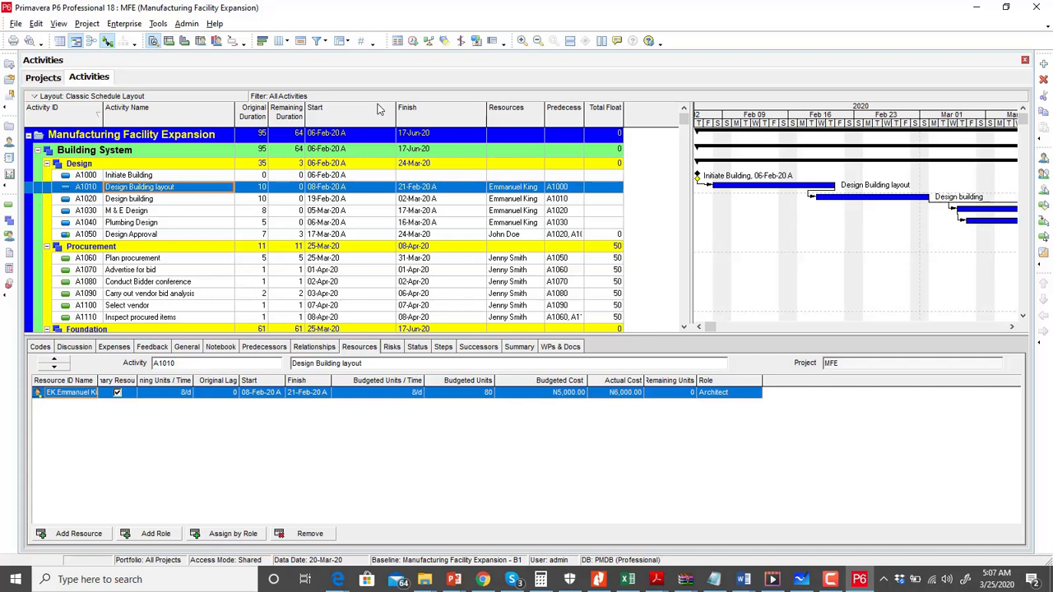
drag(395, 113, 353, 112)
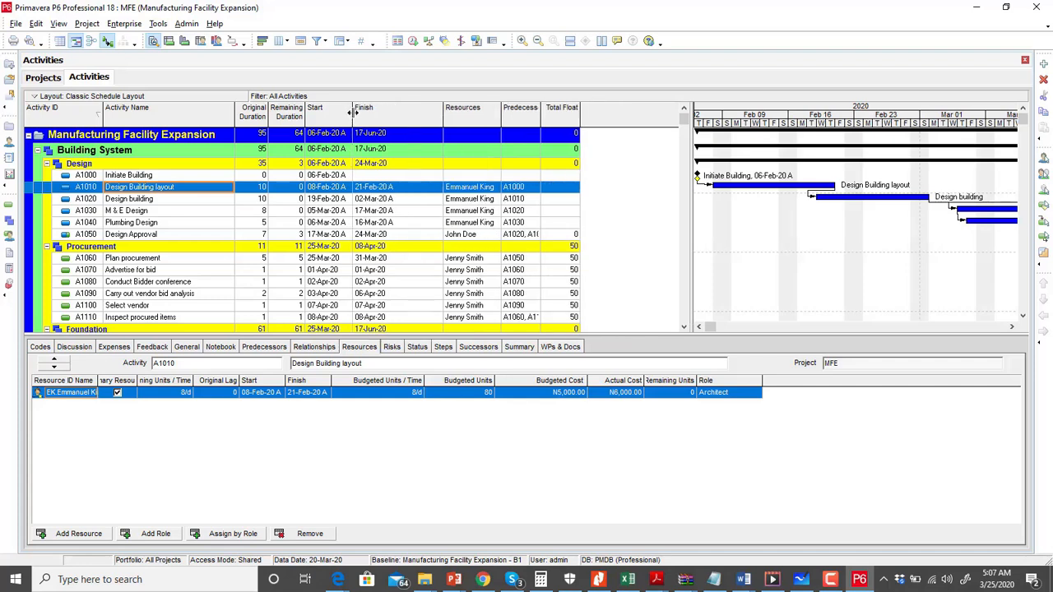
mouse_move(442, 115)
mouse_down()
mouse_move(400, 119)
mouse_move(452, 117)
mouse_up()
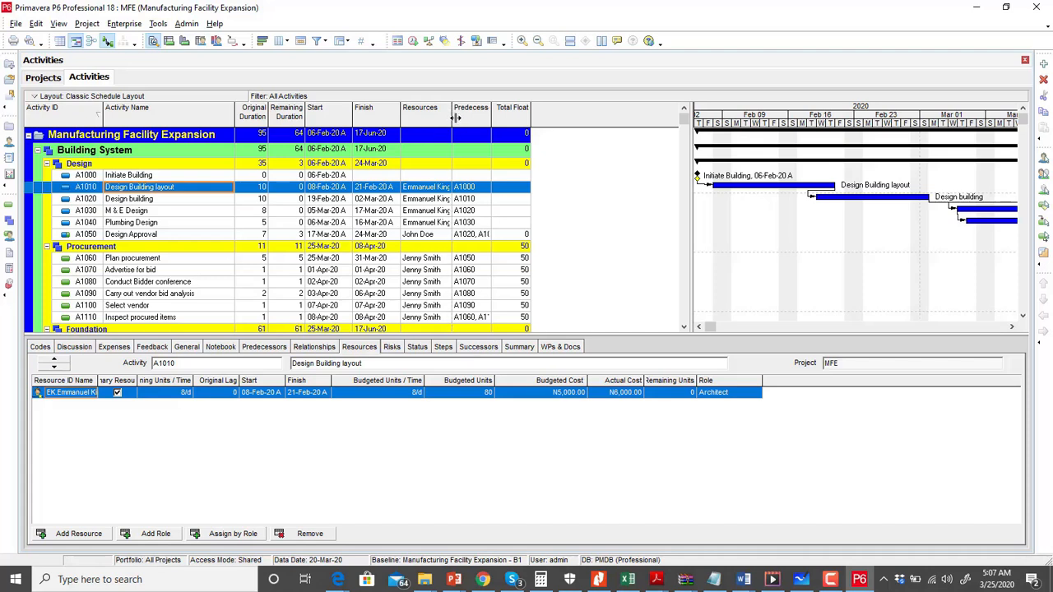
Open the activity table's column settings and find "cost variance" among the available options
right_click(553, 152)
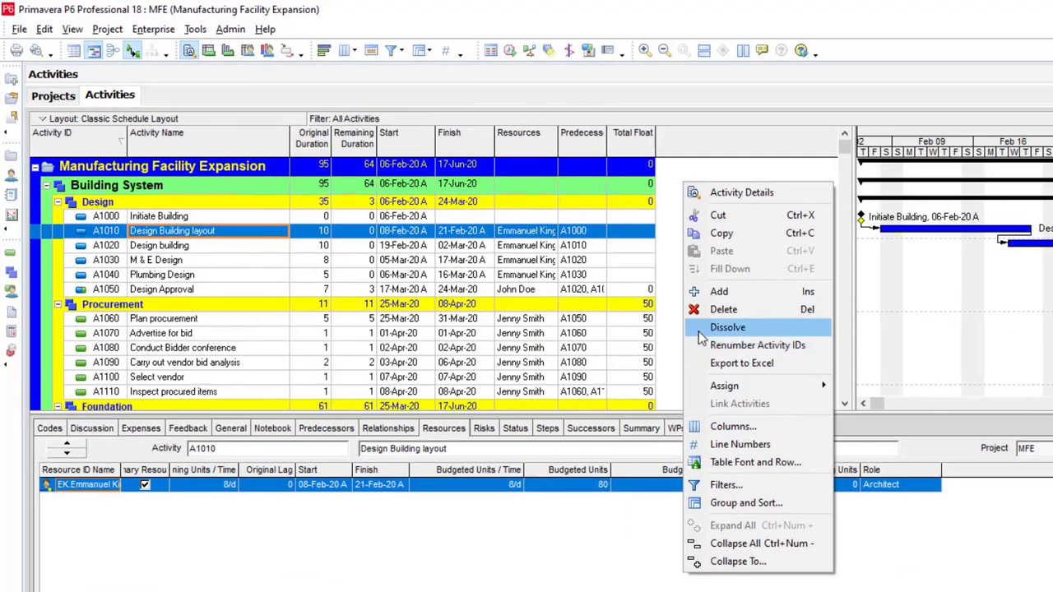
click(724, 426)
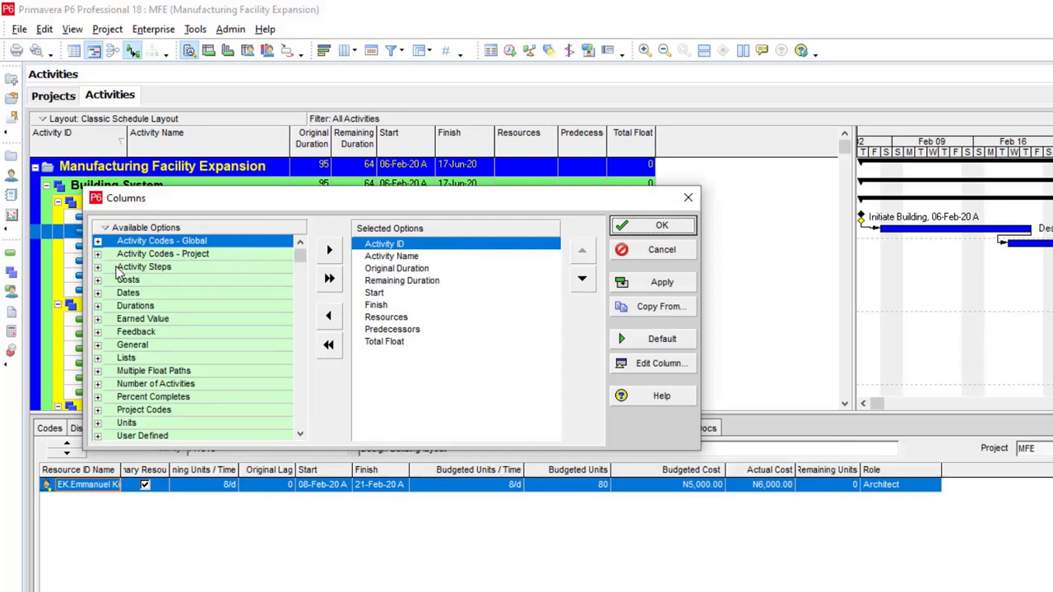
right_click(179, 240)
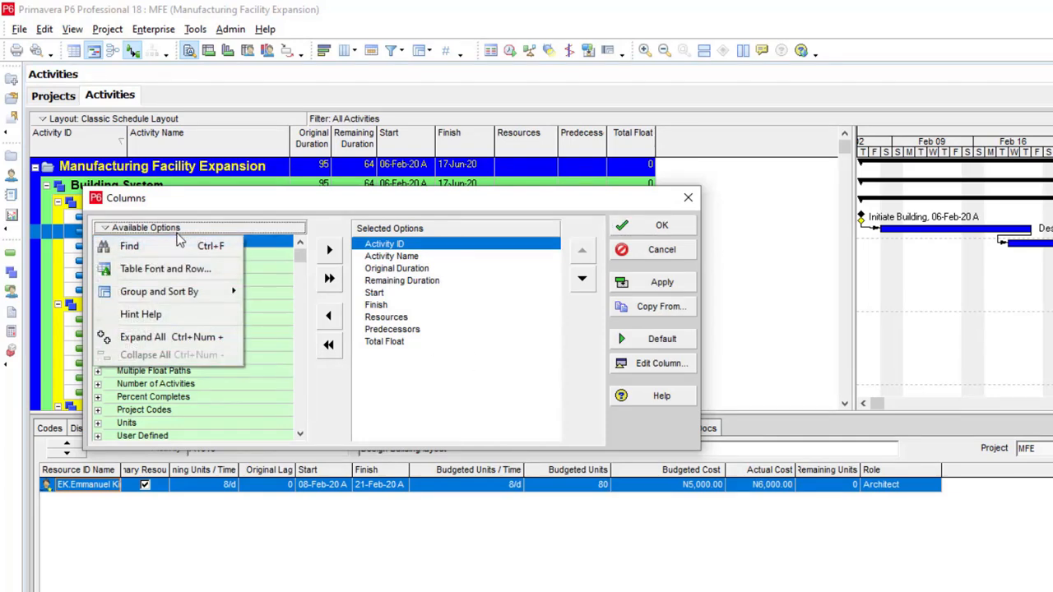
click(177, 247)
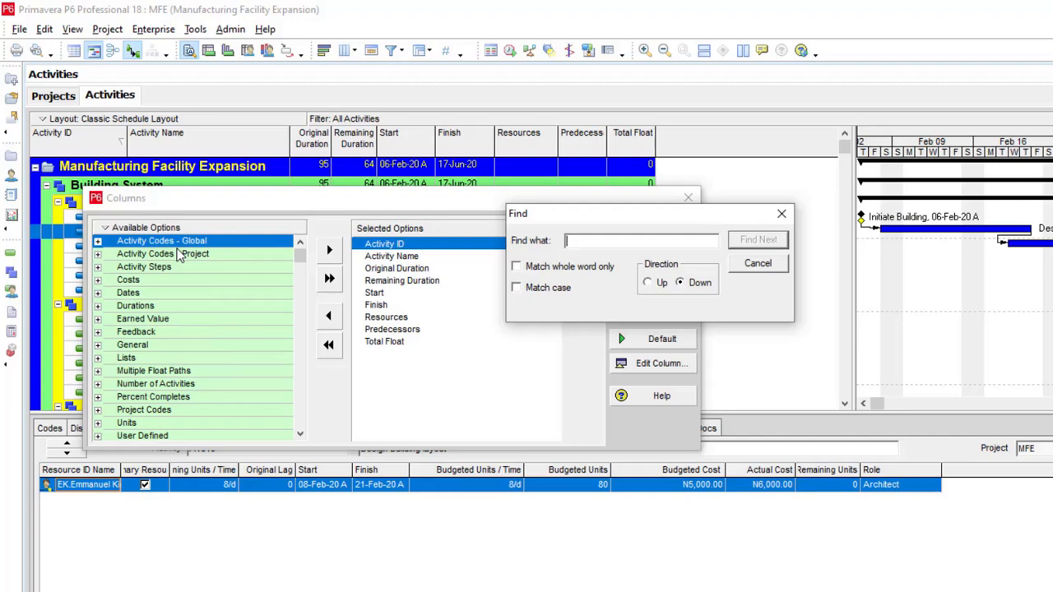
text(cv)
text(st)
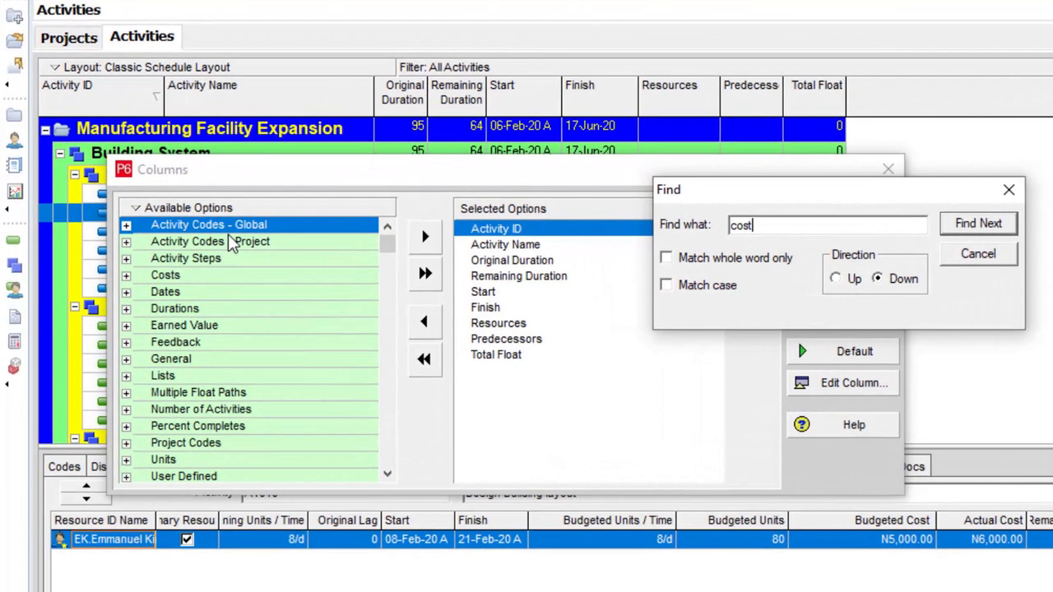
text( variance)
key(Return)
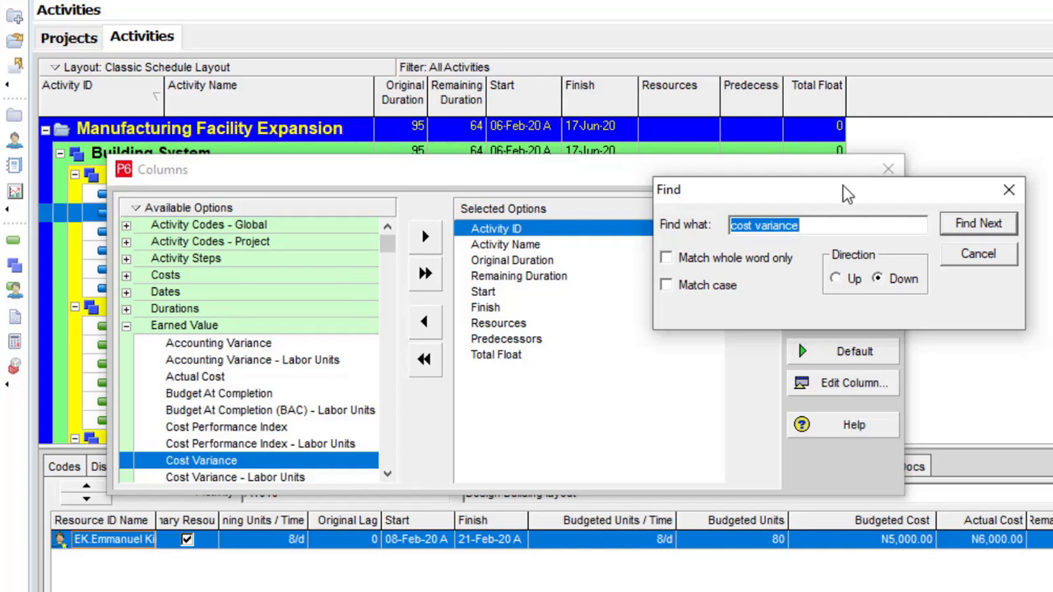
drag(846, 189, 1052, 111)
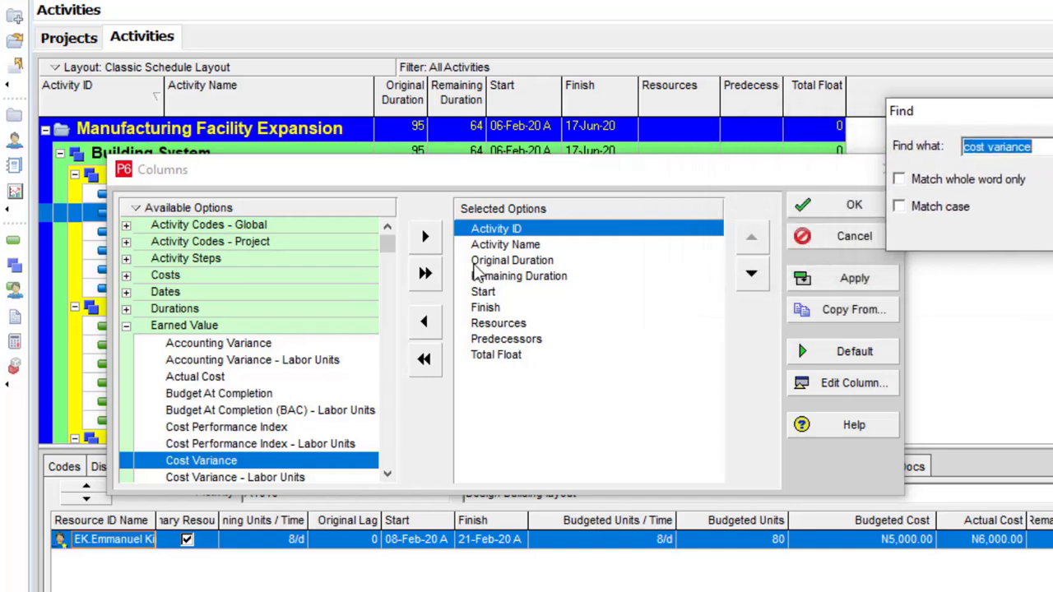
Add Cost Variance to the selected columns and move it to the end of the list, after Total Float
click(426, 239)
click(754, 278)
click(754, 278)
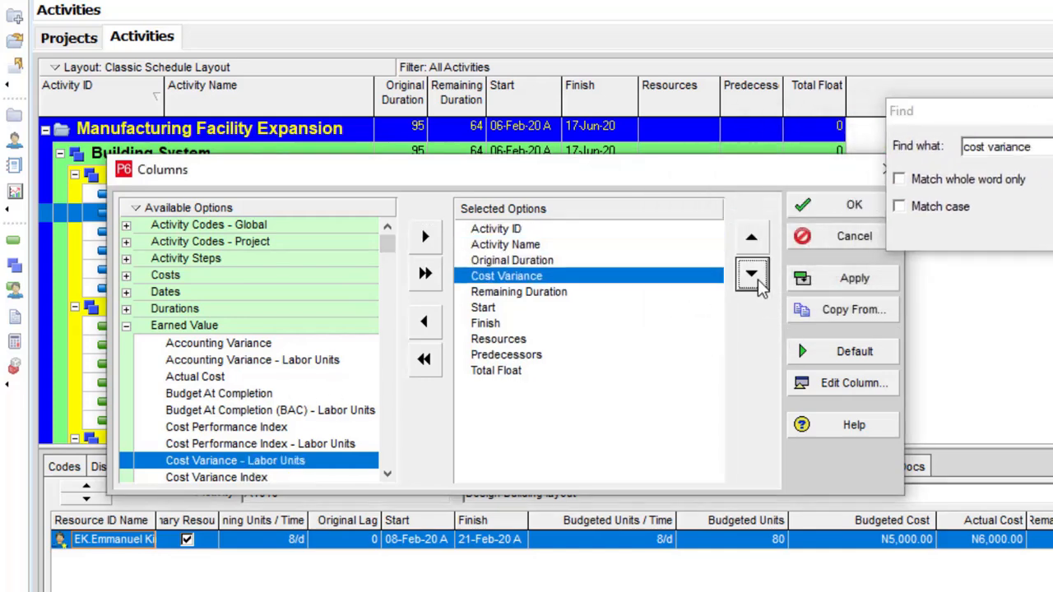
click(753, 278)
click(754, 278)
click(754, 278)
click(754, 278)
click(754, 279)
click(754, 278)
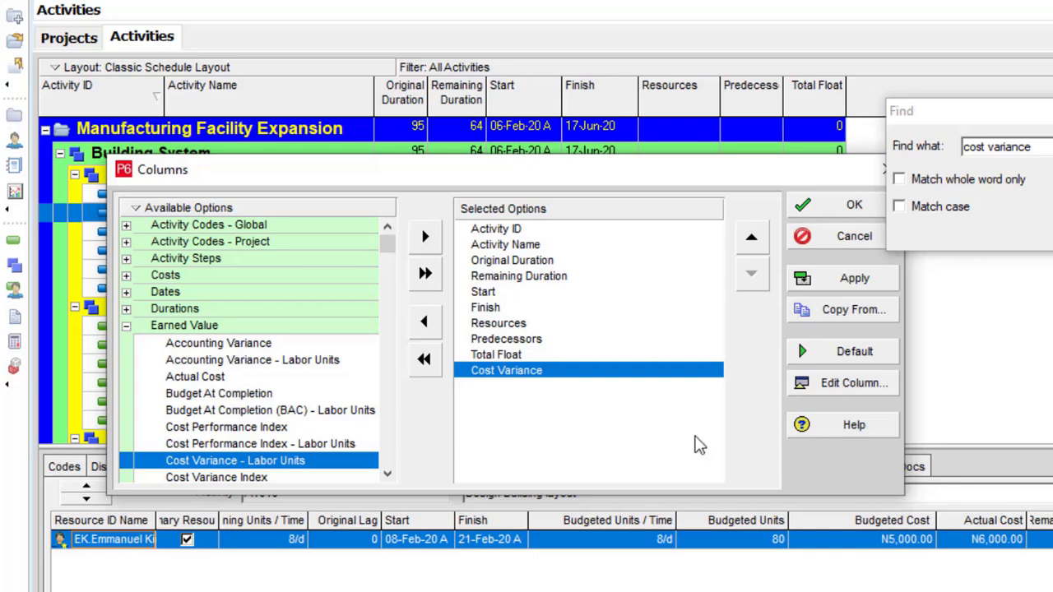
Find "schedule variance" among the available columns and add Schedule Variance to the selected ones
drag(986, 147, 952, 147)
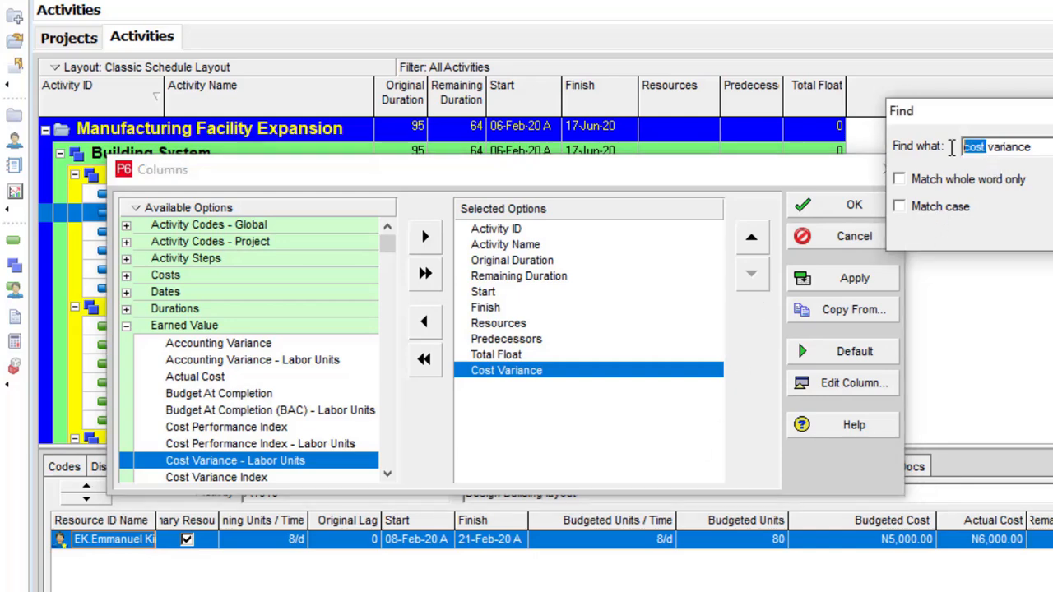
text(schedule)
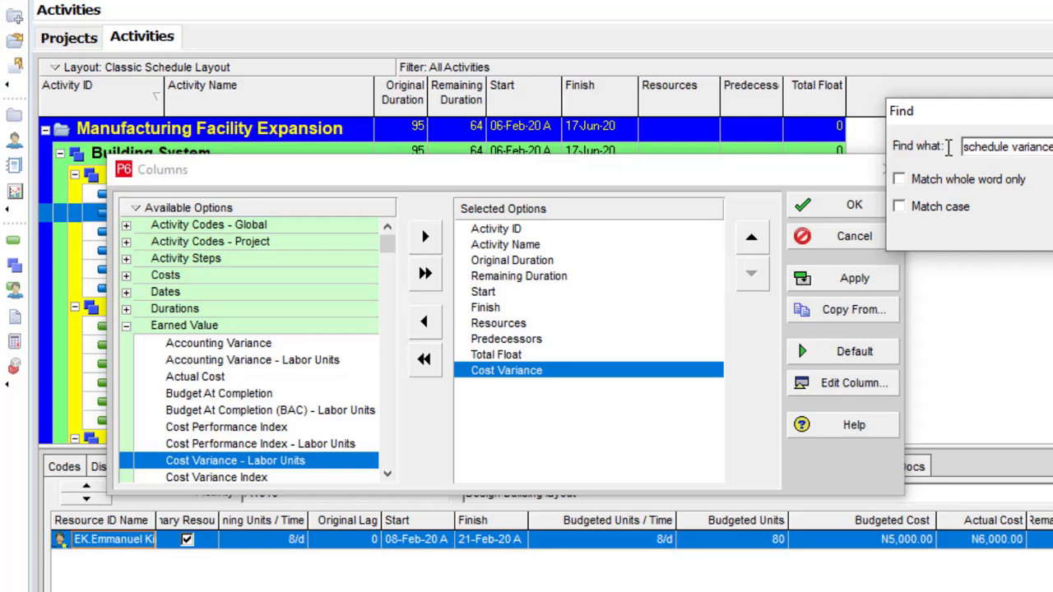
key(Return)
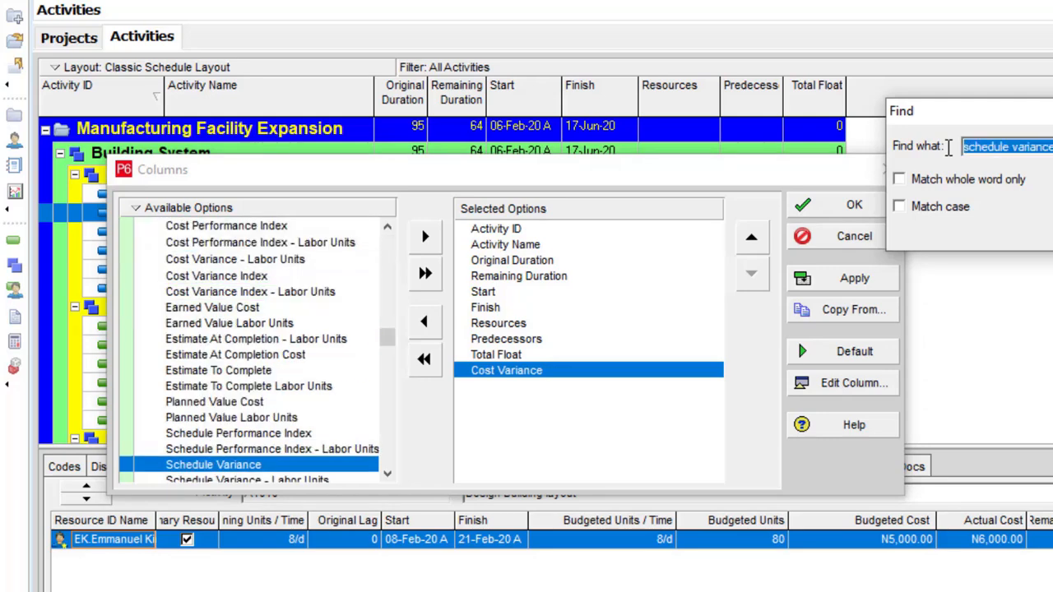
click(426, 236)
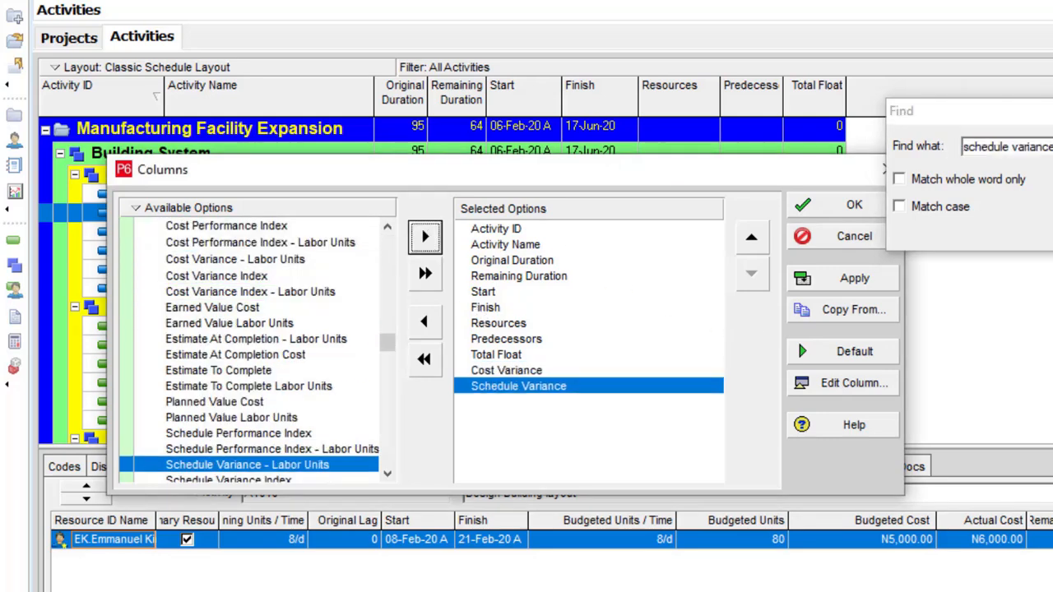
Find "cost performance" among the available columns, and add Cost Performance Index and Schedule Performance Index to the selected ones
click(936, 145)
text(c)
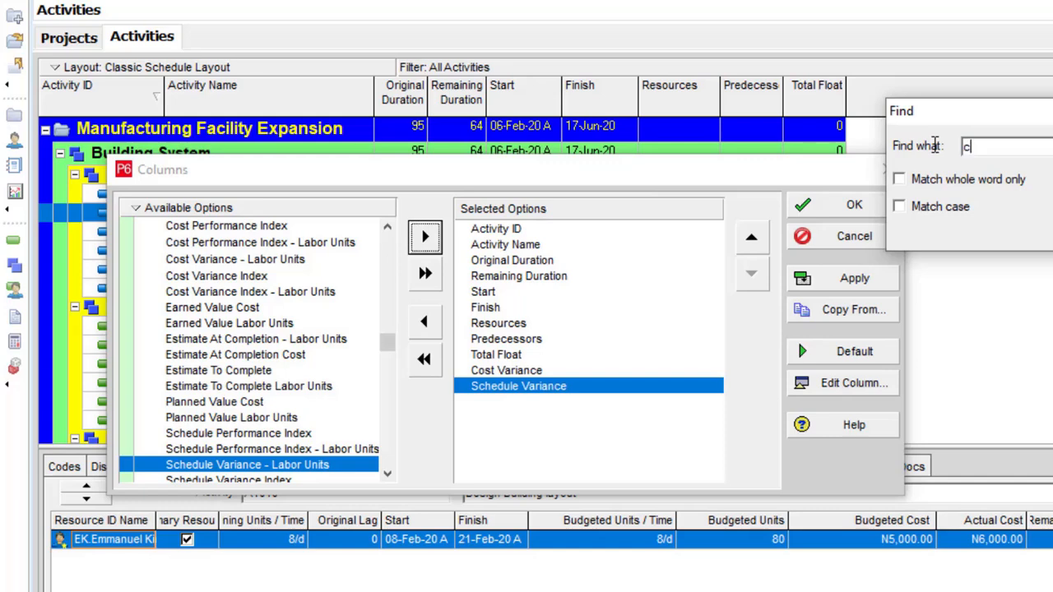
text(ost performance)
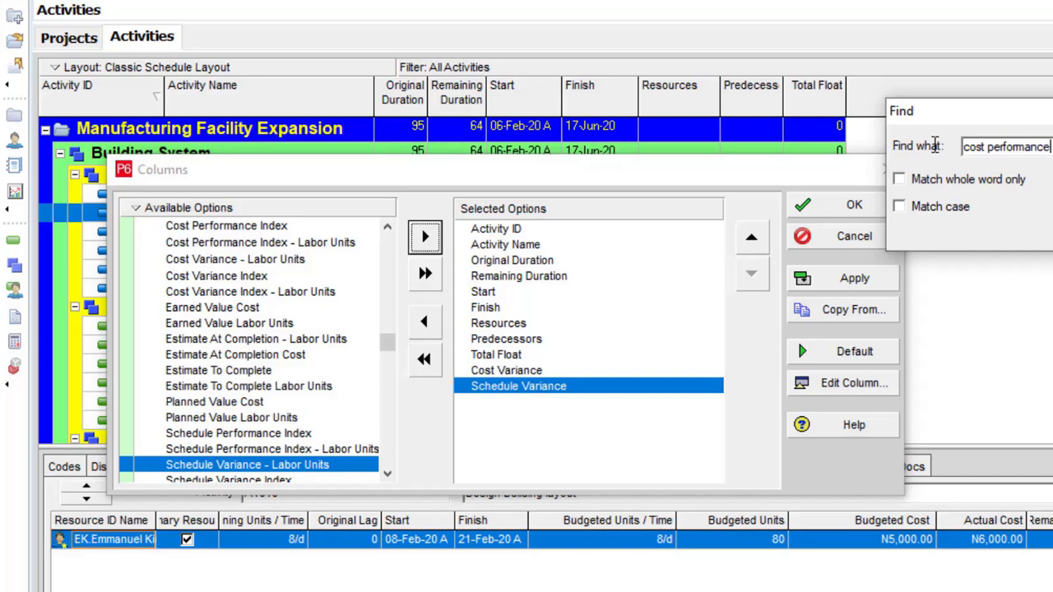
key(Return)
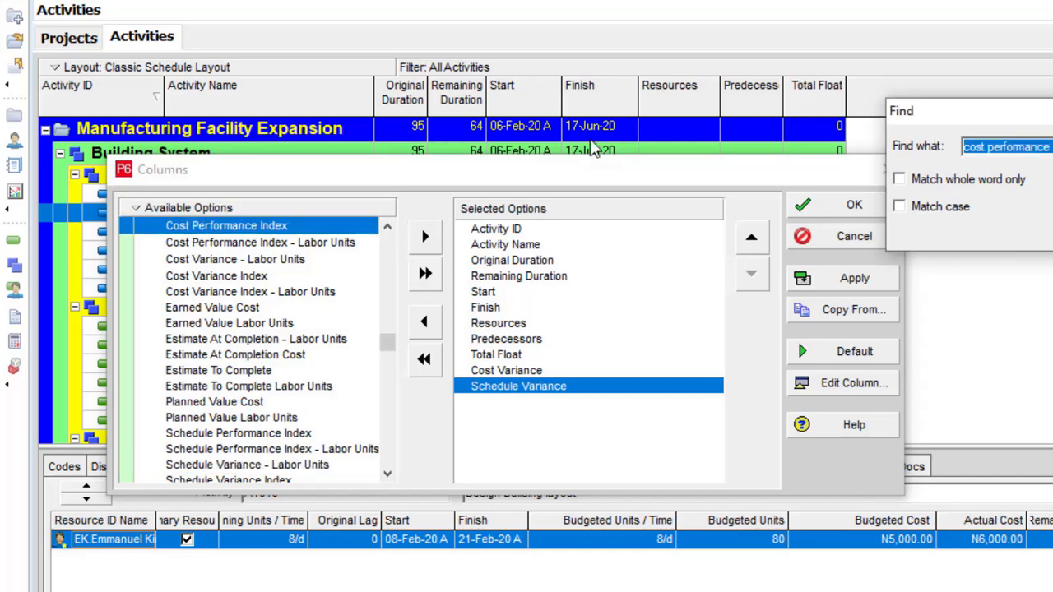
click(425, 236)
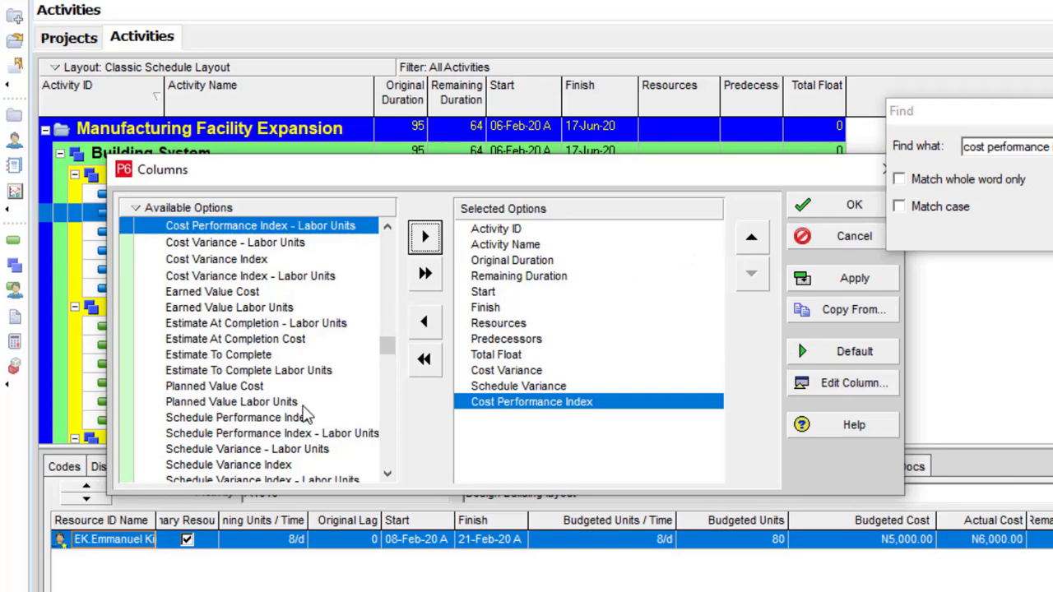
click(301, 418)
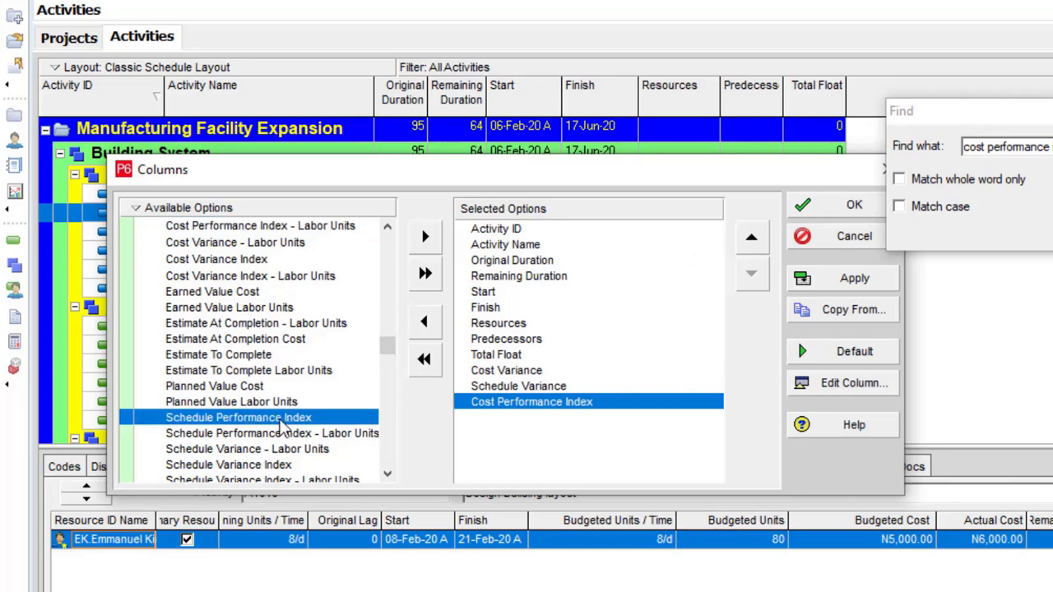
click(425, 238)
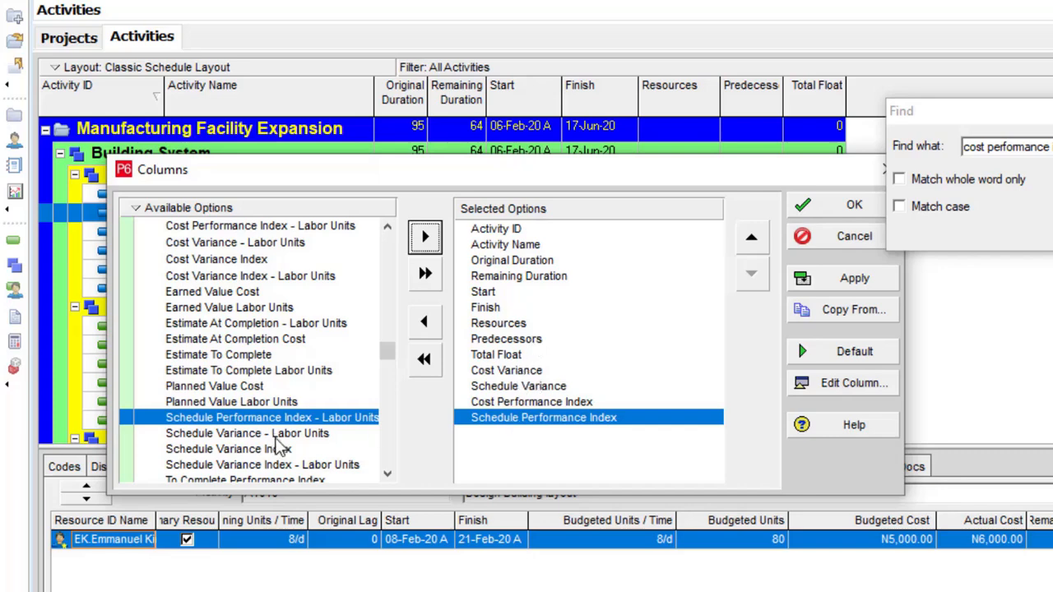
Add Estimate At Completion Cost and Estimate To Complete to the selected columns
click(221, 341)
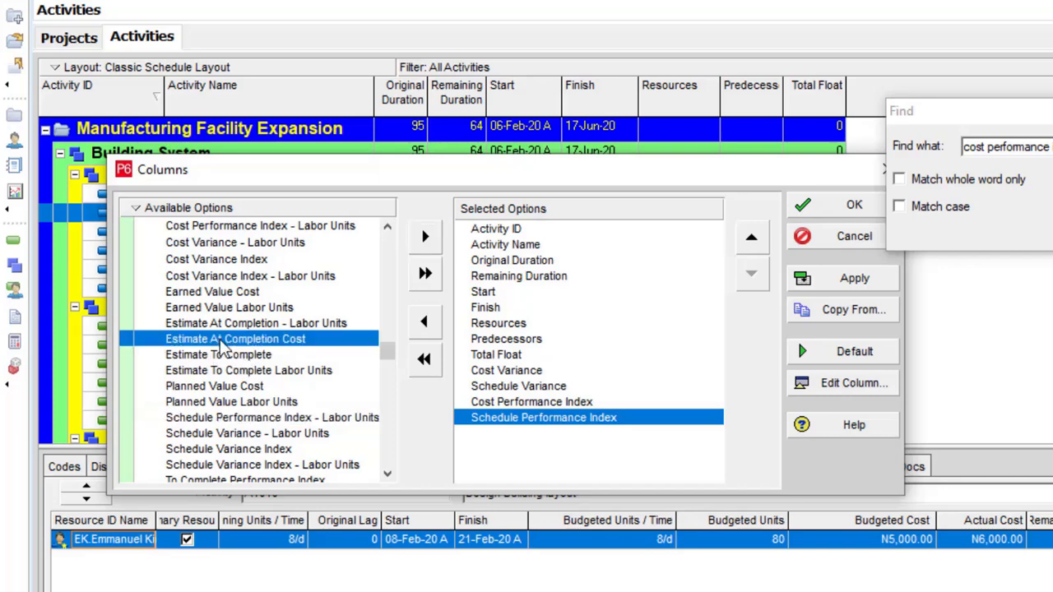
click(424, 237)
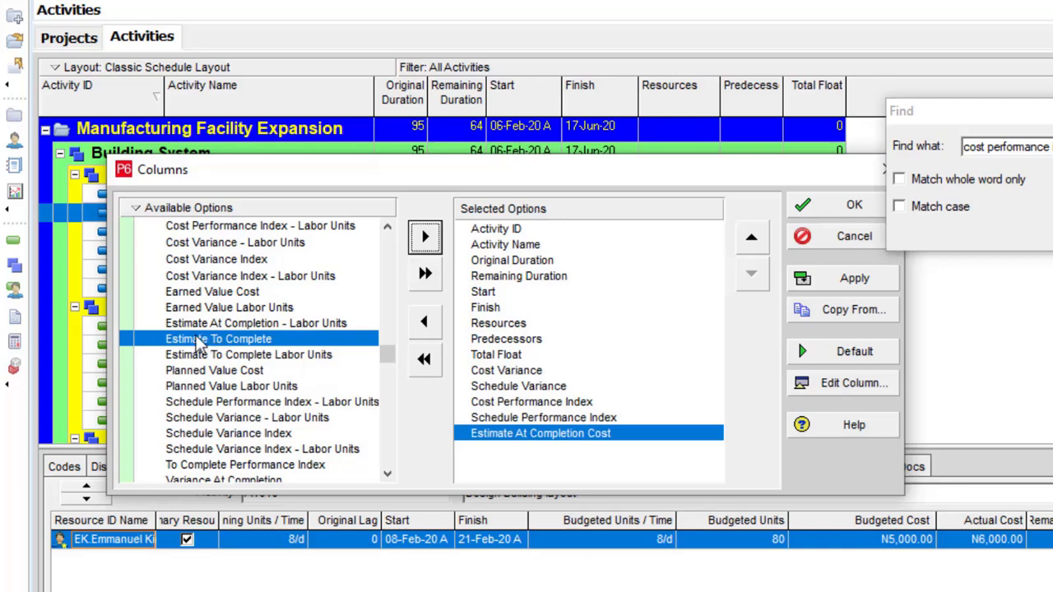
click(425, 241)
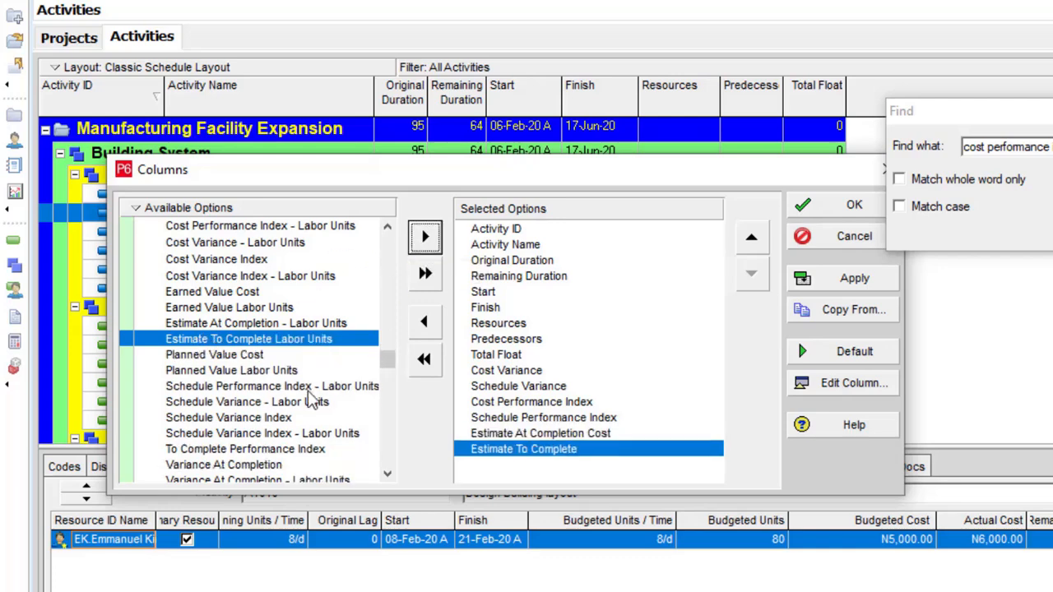
Add Variance At Completion and To Complete Performance Index to the selected columns and accept the column layout
click(261, 465)
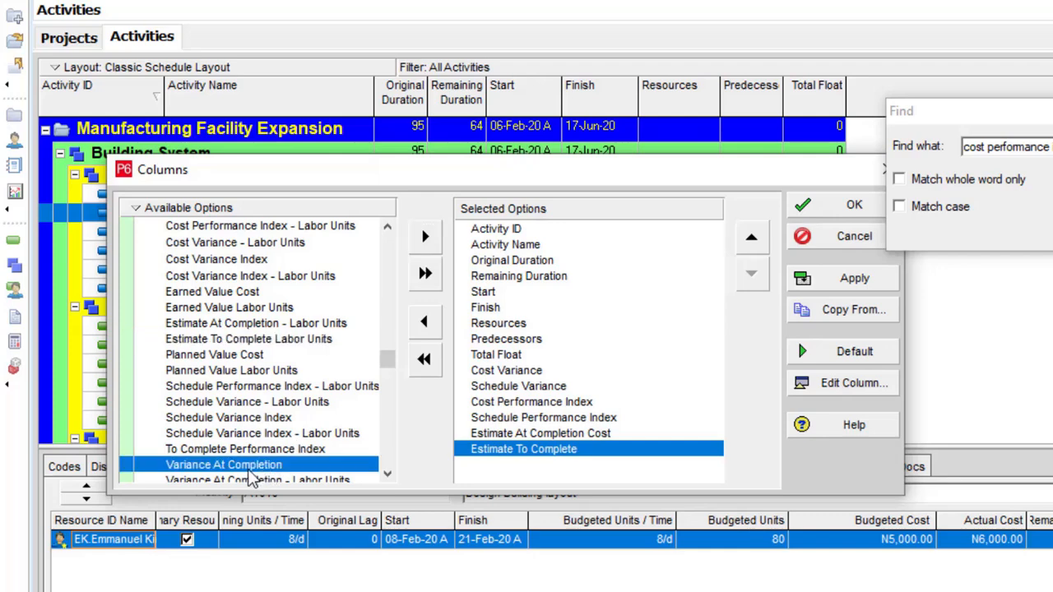
click(426, 239)
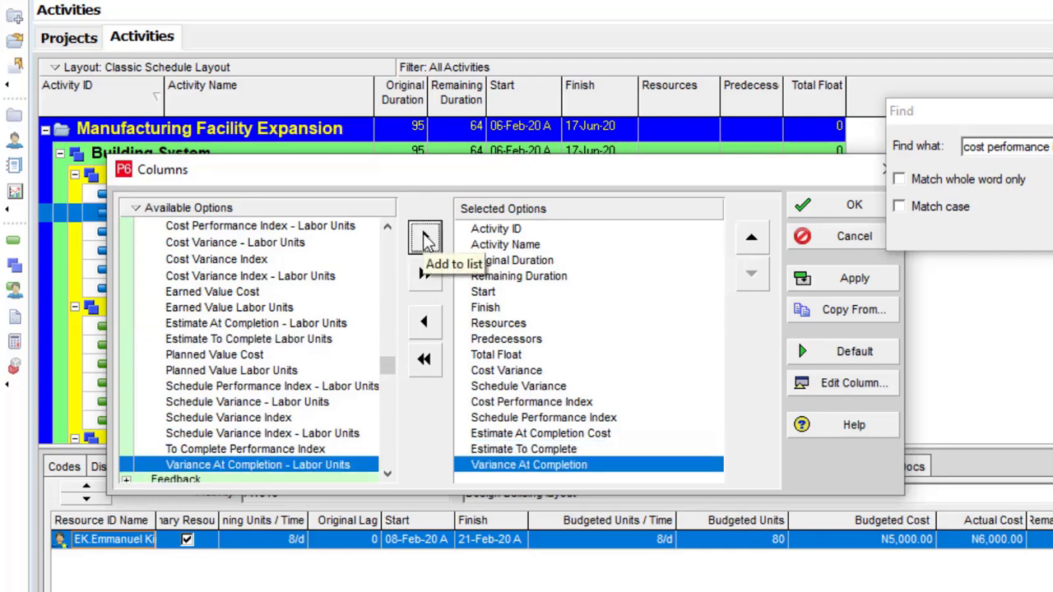
click(300, 450)
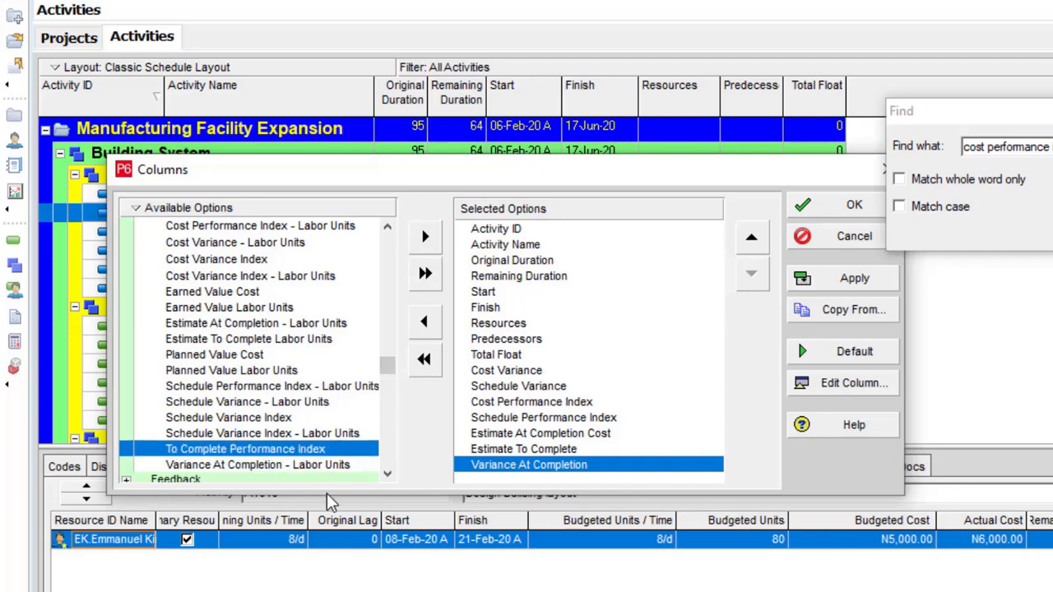
click(425, 237)
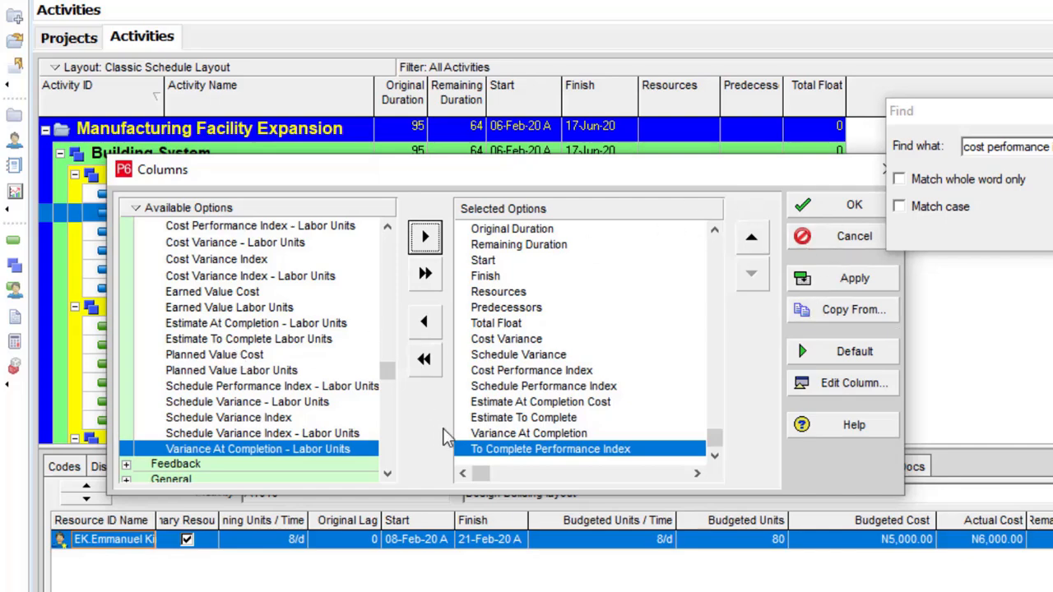
click(854, 206)
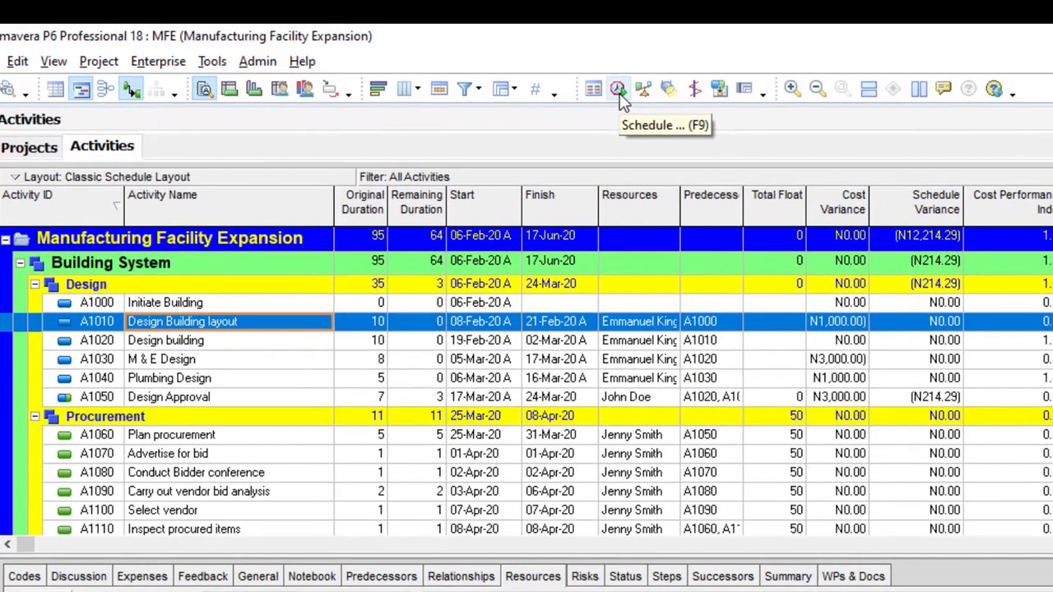
Check the project's current data date in the Schedule settings without rescheduling
click(618, 89)
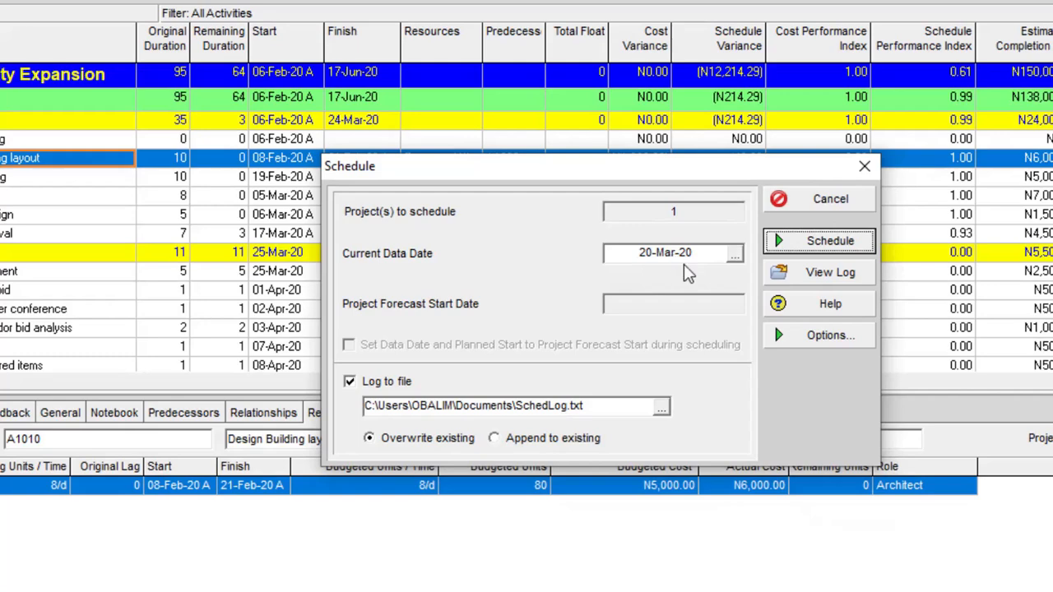
click(831, 204)
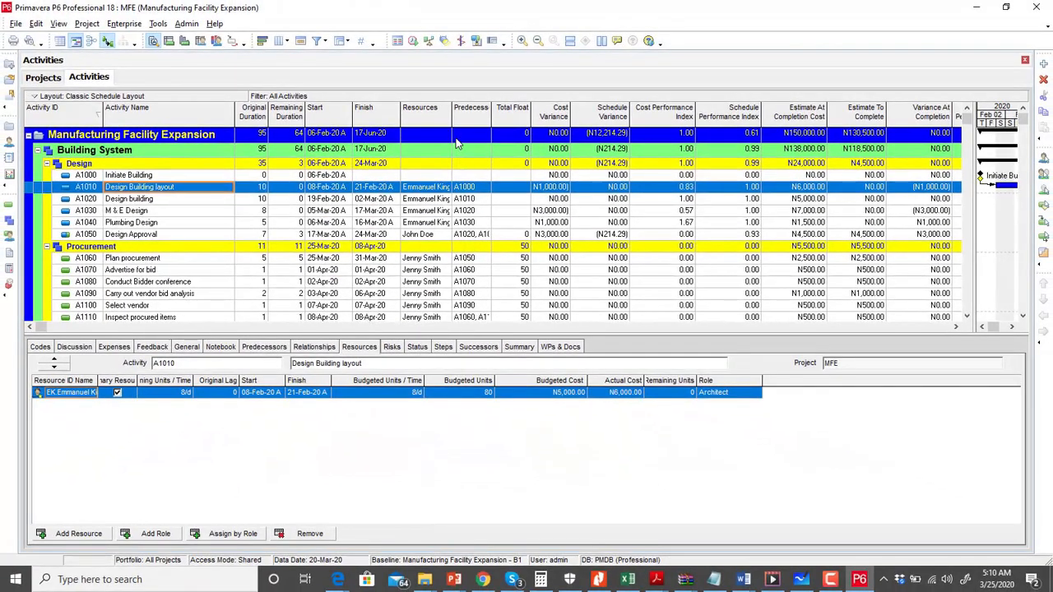
Narrow the Resources and Activity Name columns and show the activity table alone, without the Gantt chart
drag(451, 116, 435, 121)
drag(235, 122, 187, 127)
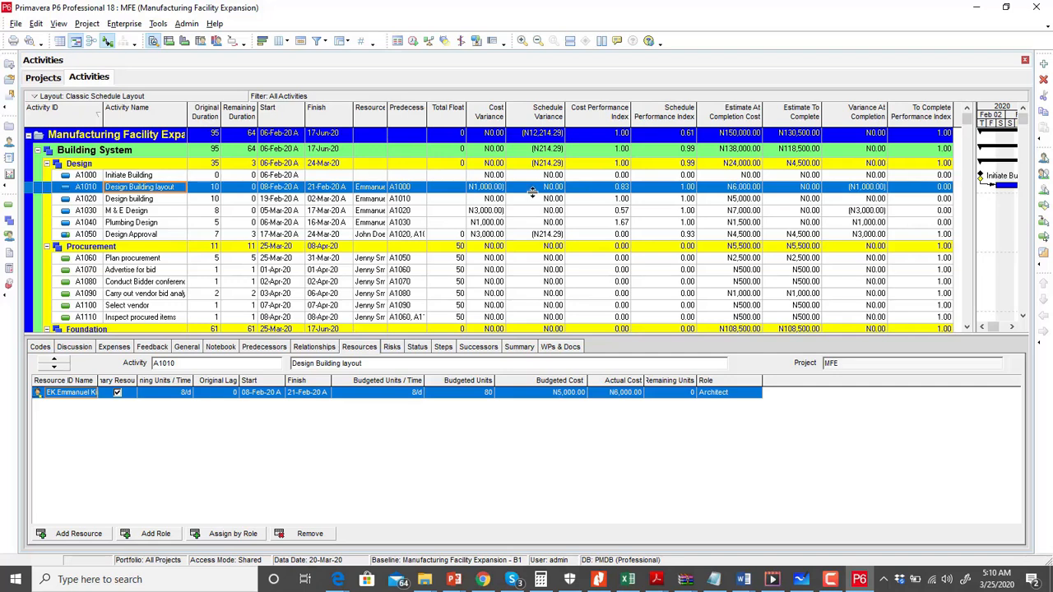
click(62, 43)
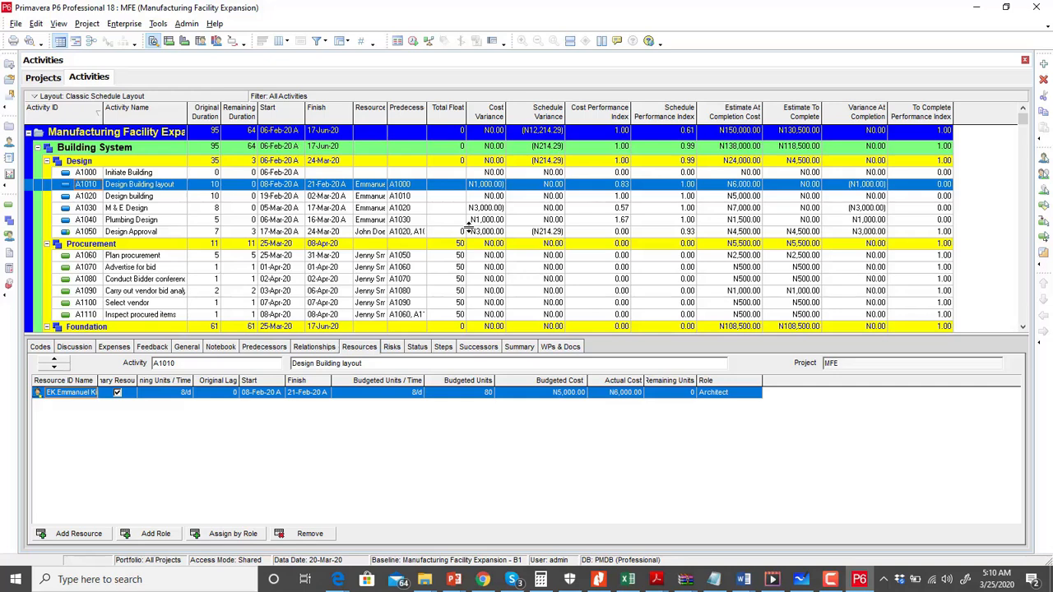
Widen the Cost Variance and Activity Name columns slightly in the activity table
drag(506, 234, 524, 237)
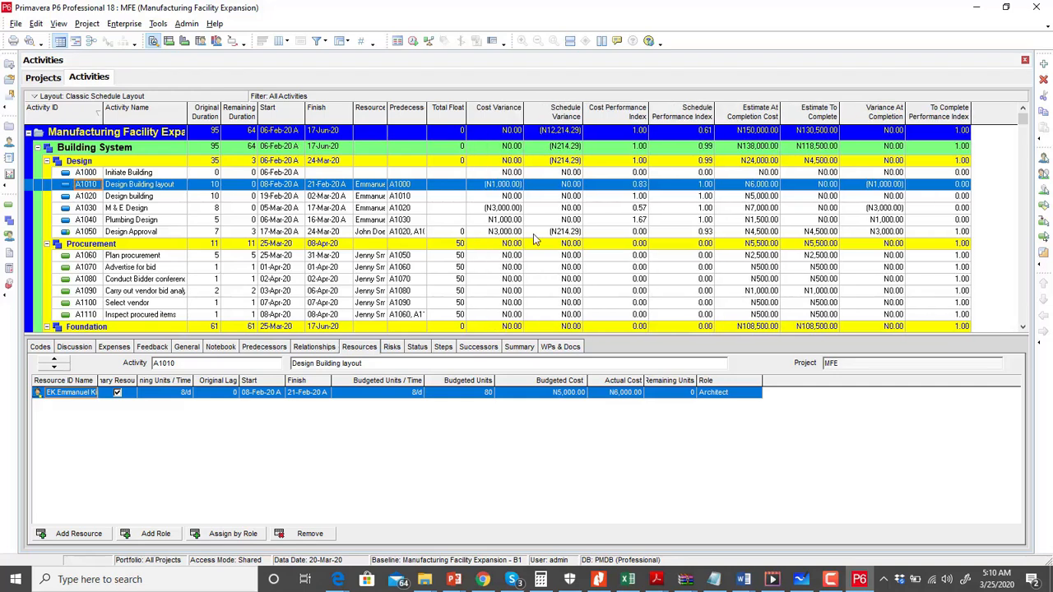
click(496, 197)
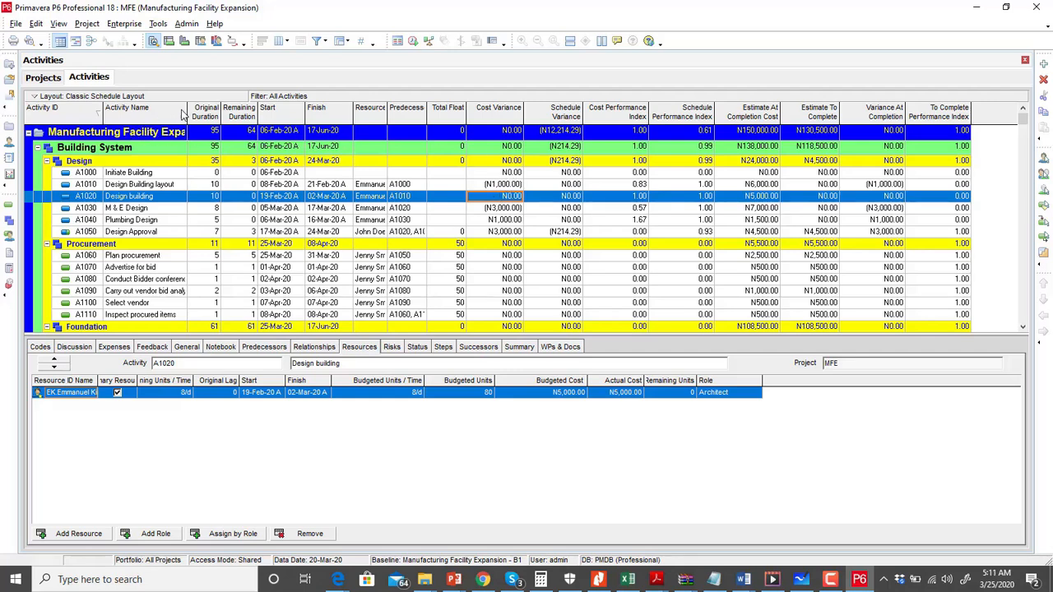
drag(188, 111, 194, 112)
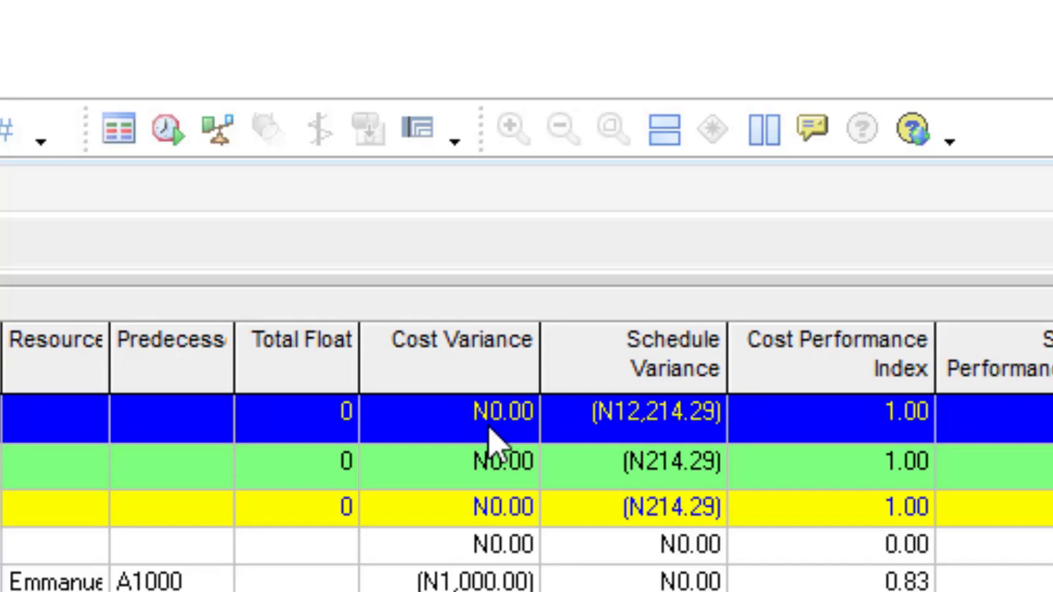
Examine the project summary row's cost and schedule variances, performance indexes, completion estimates and Variance At Completion
click(668, 429)
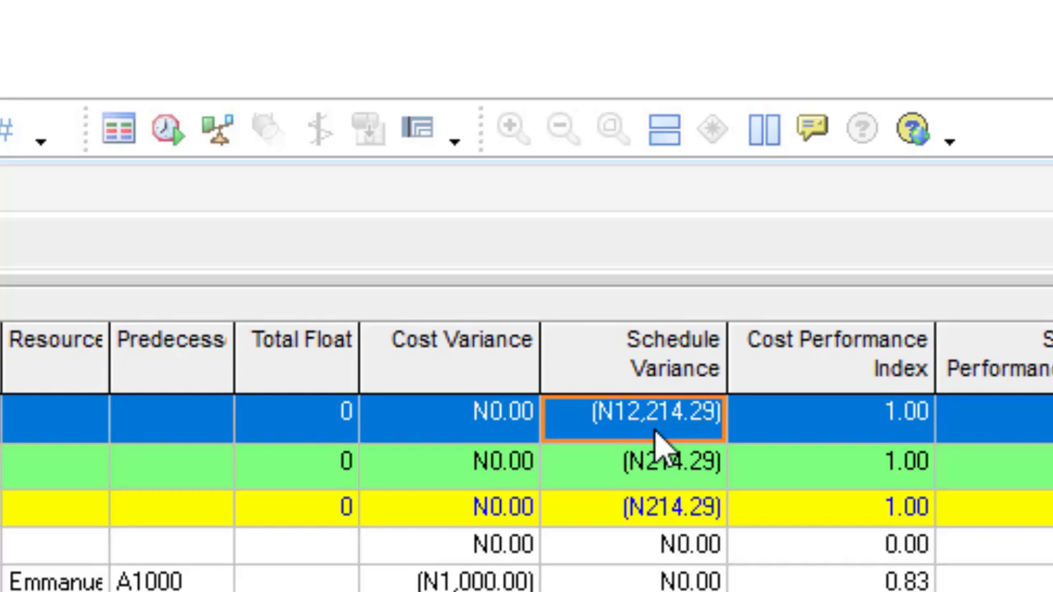
click(856, 429)
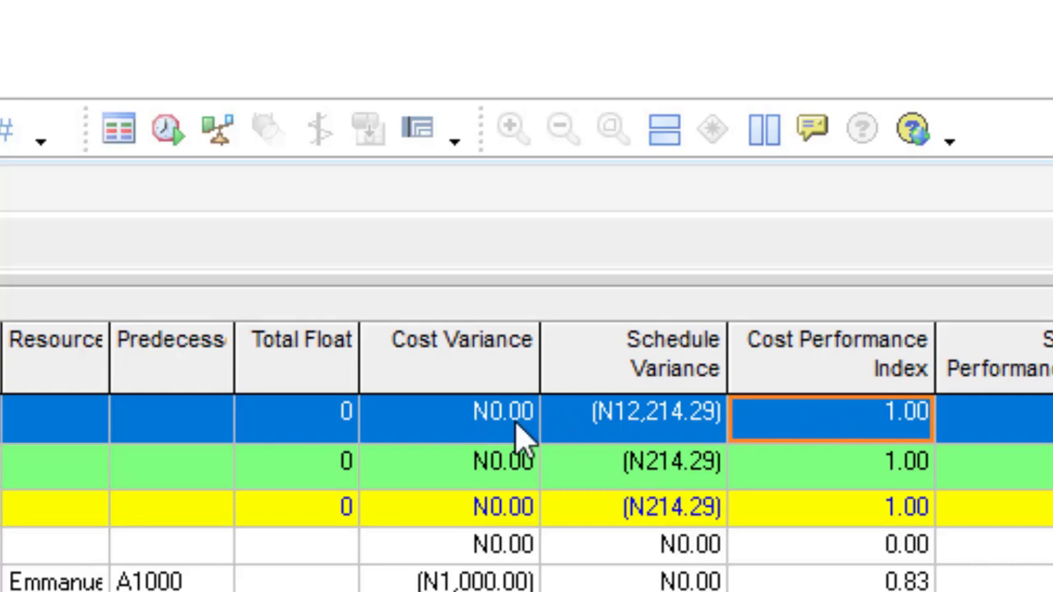
click(428, 426)
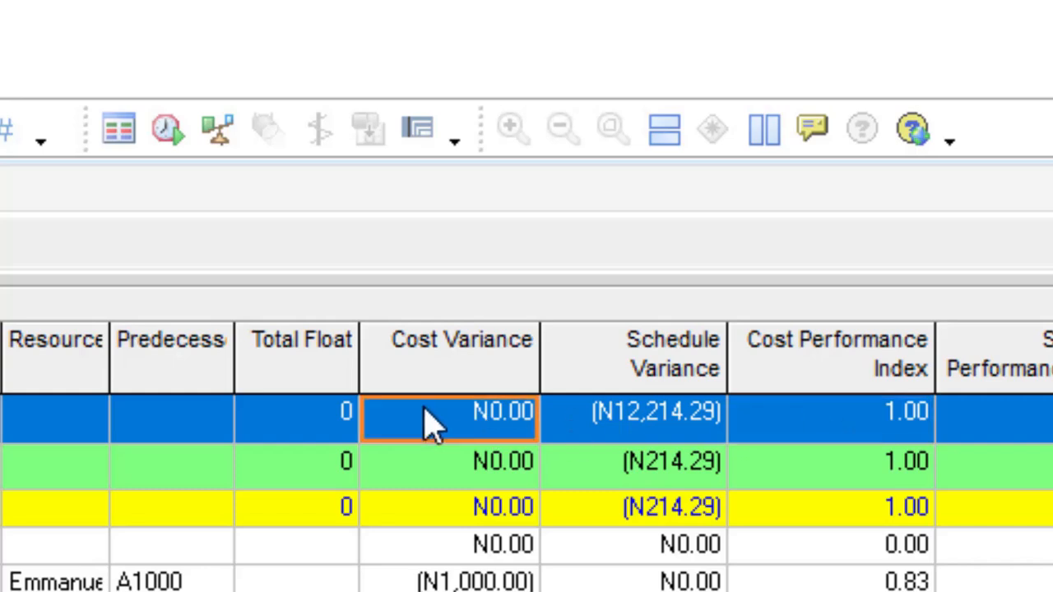
click(860, 436)
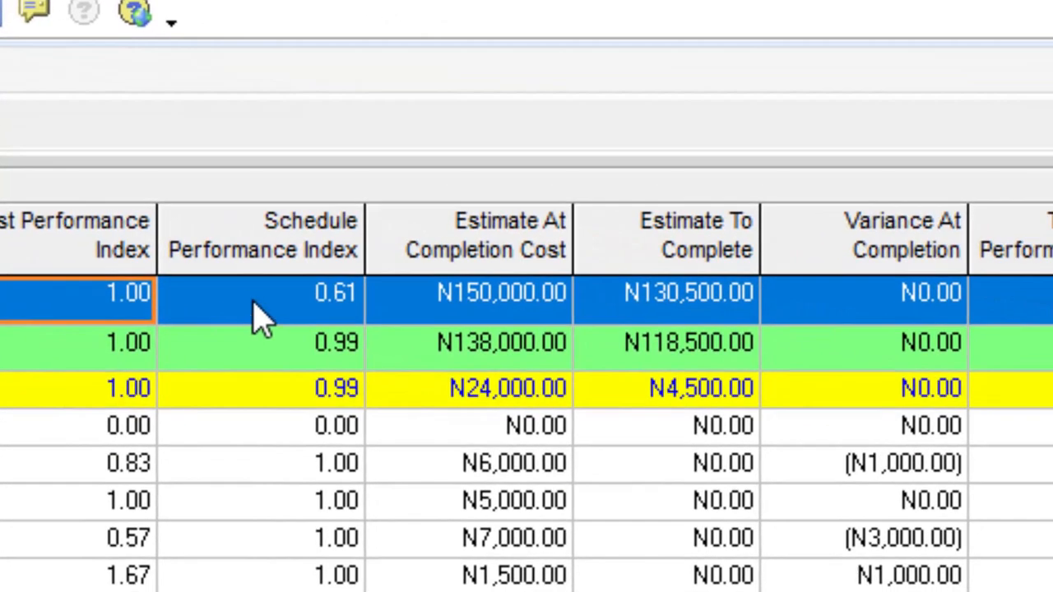
click(259, 311)
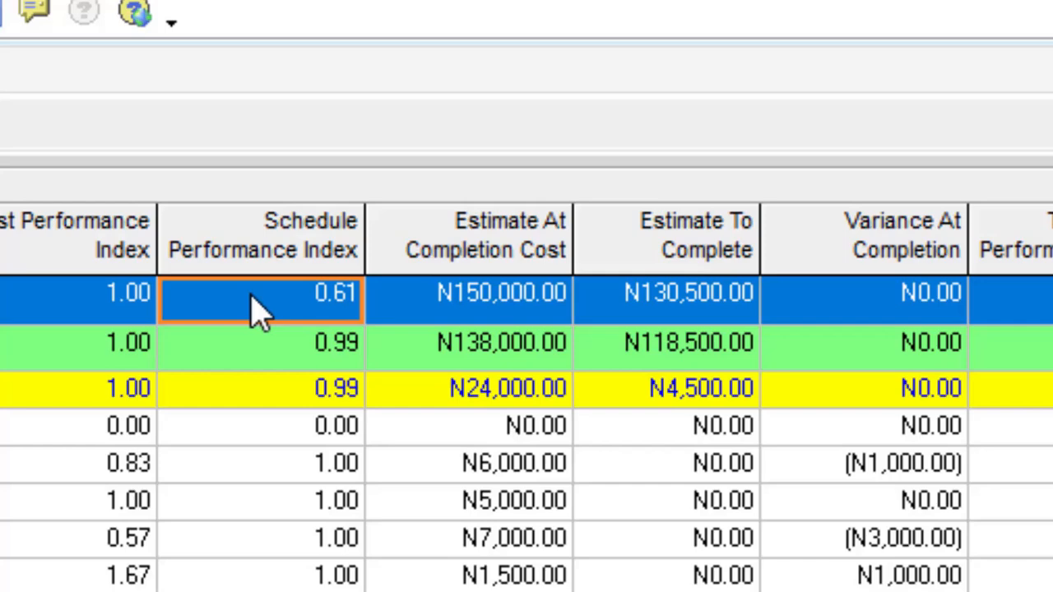
click(512, 311)
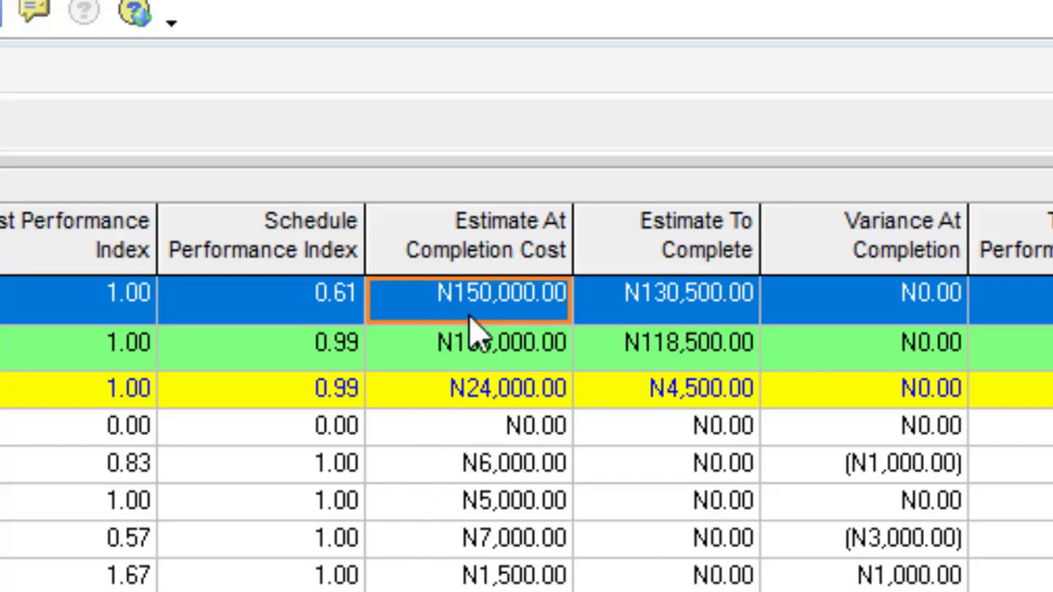
click(671, 314)
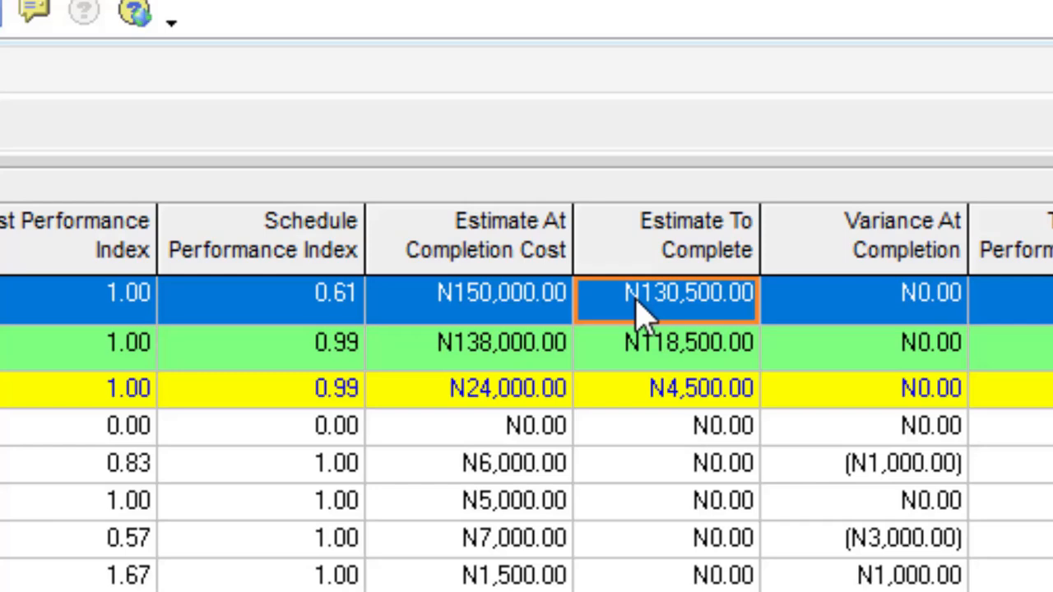
click(825, 307)
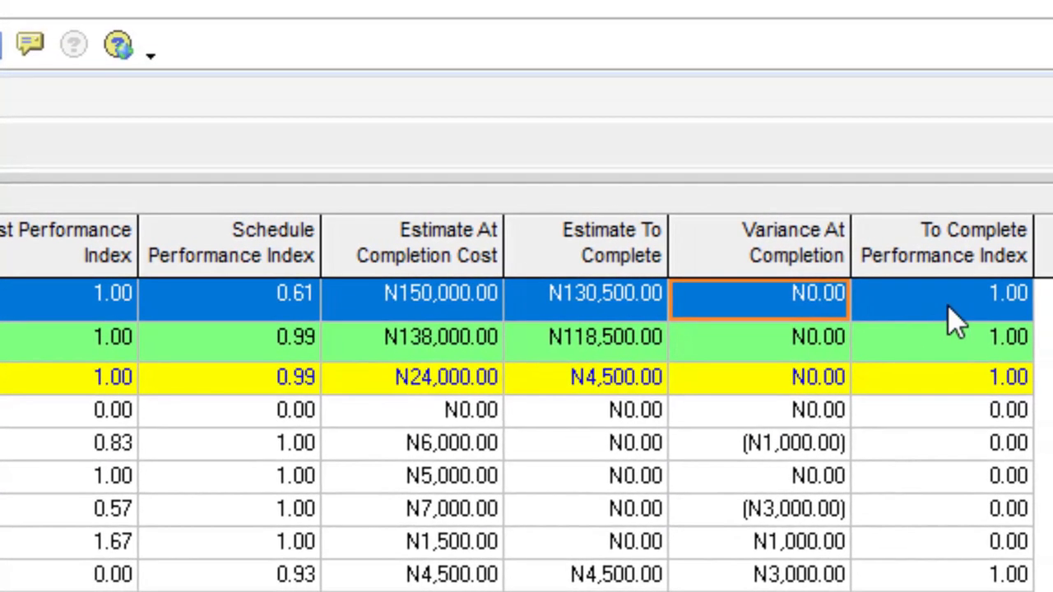
click(1029, 308)
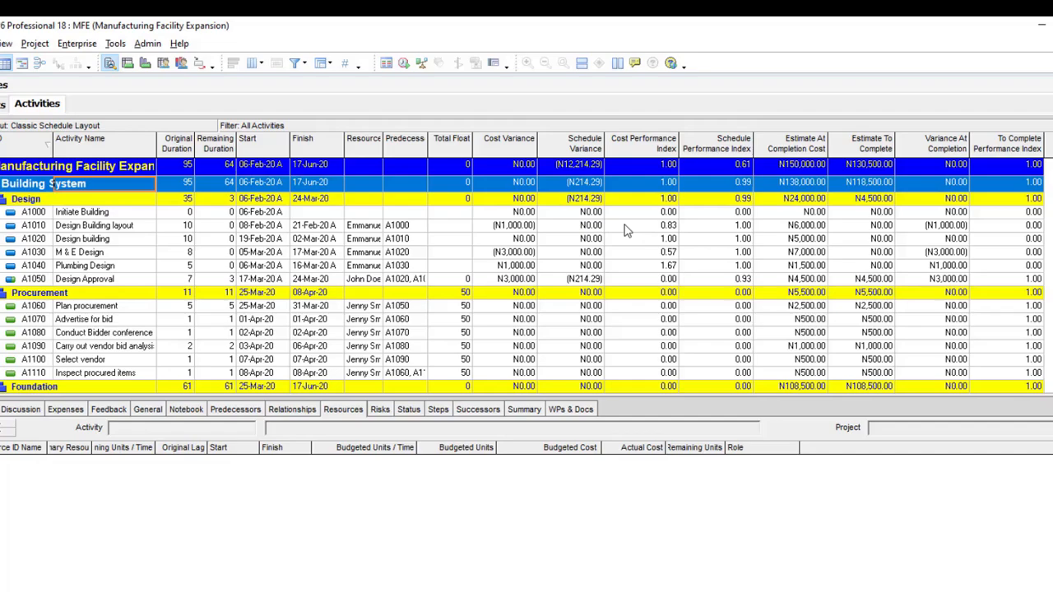
Compare the Cost Variance of the Design activities with the project total, including activity A1010's Schedule Variance and Cost Performance Index
click(94, 227)
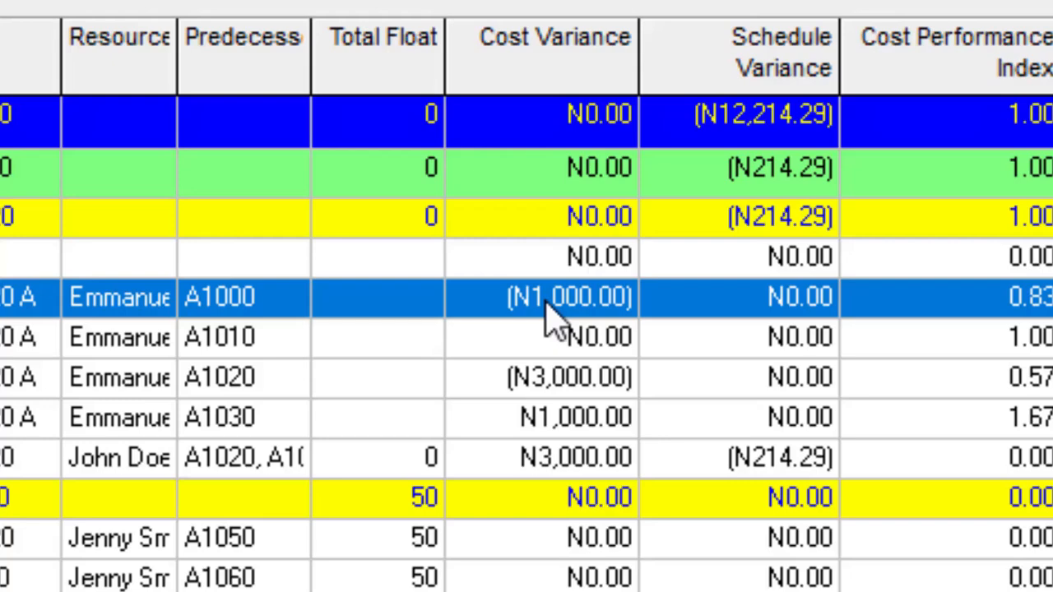
click(777, 311)
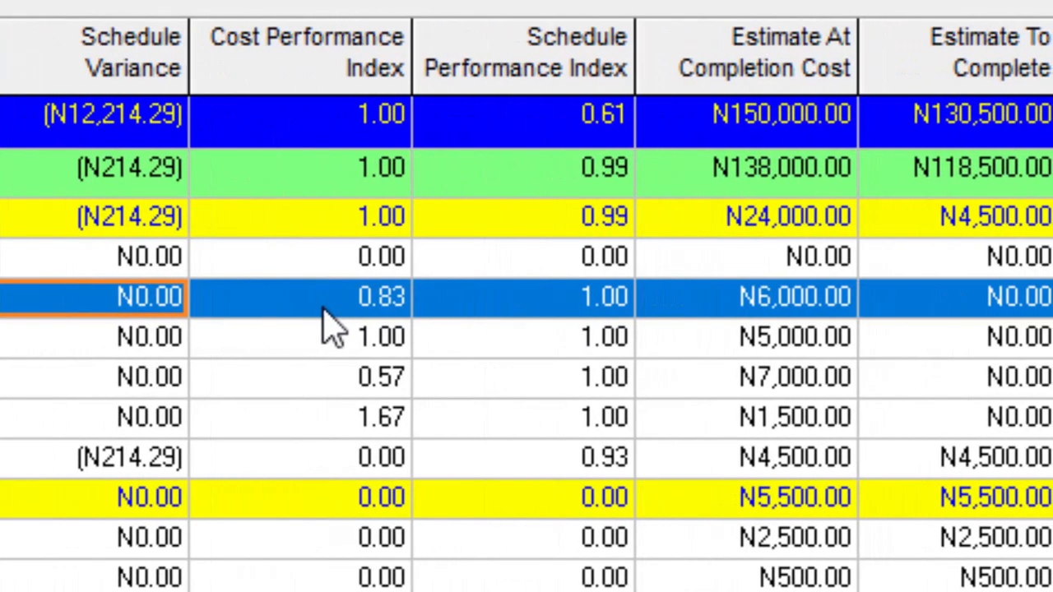
click(325, 311)
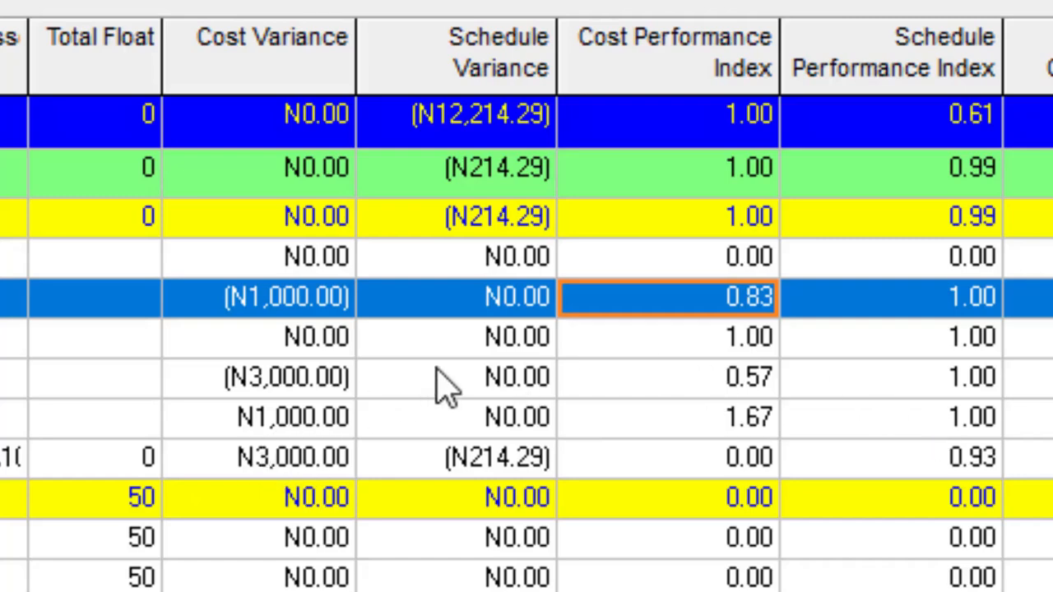
click(463, 349)
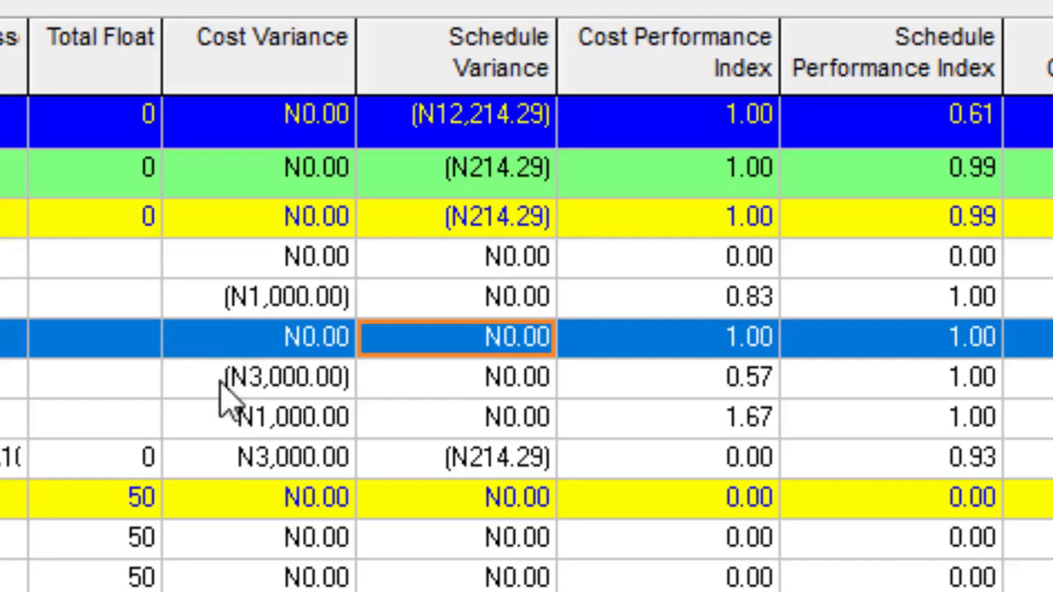
click(203, 314)
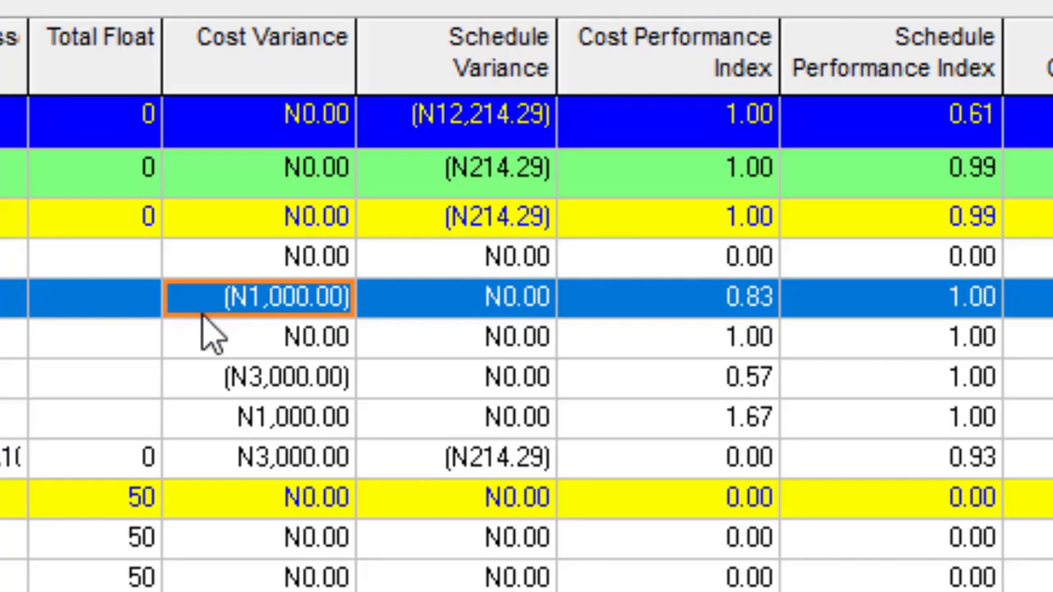
click(209, 378)
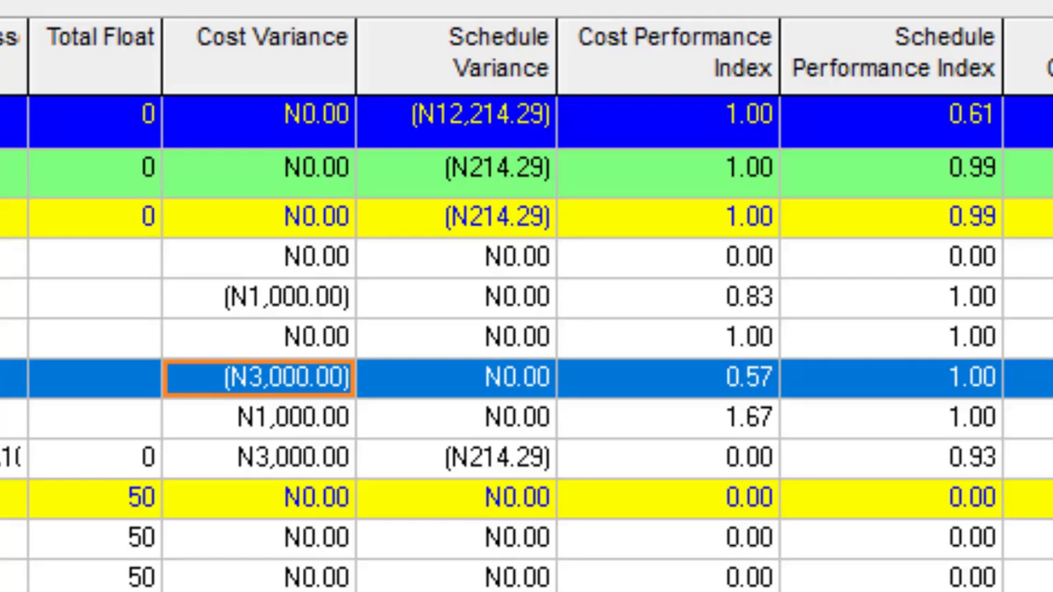
click(260, 425)
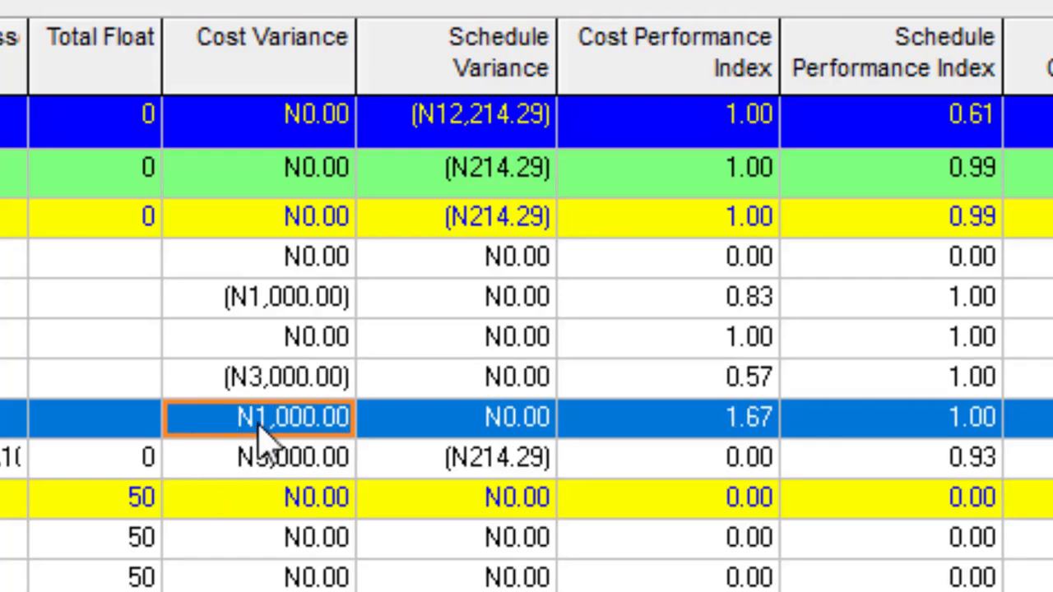
click(277, 306)
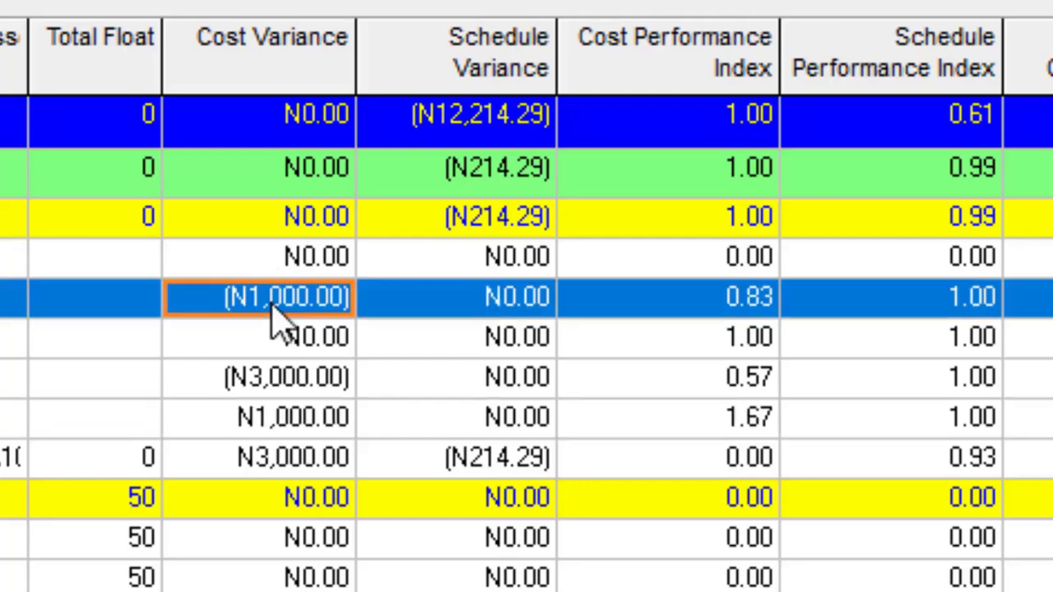
click(304, 461)
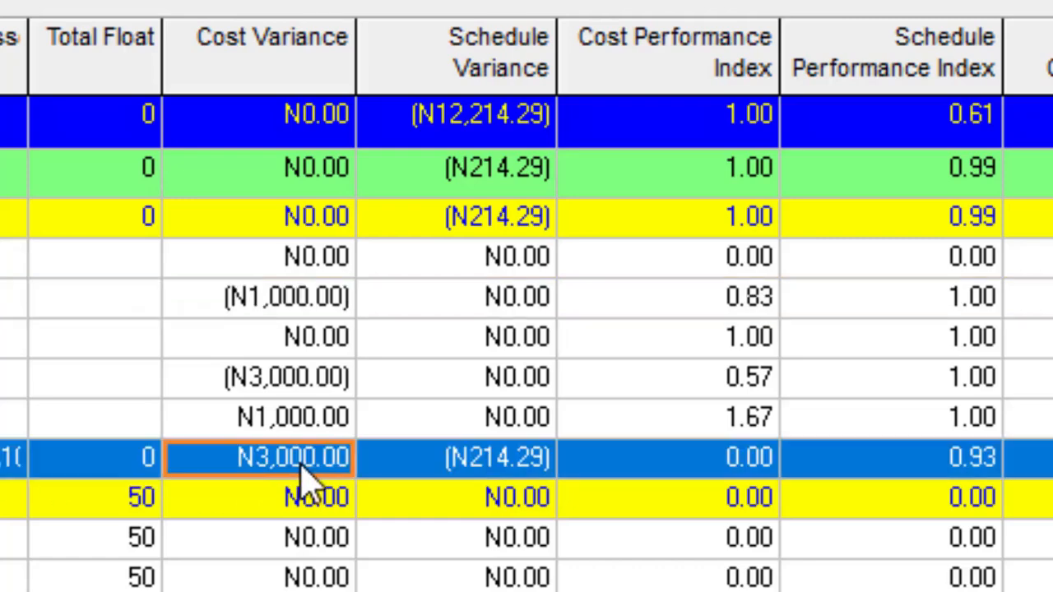
click(321, 380)
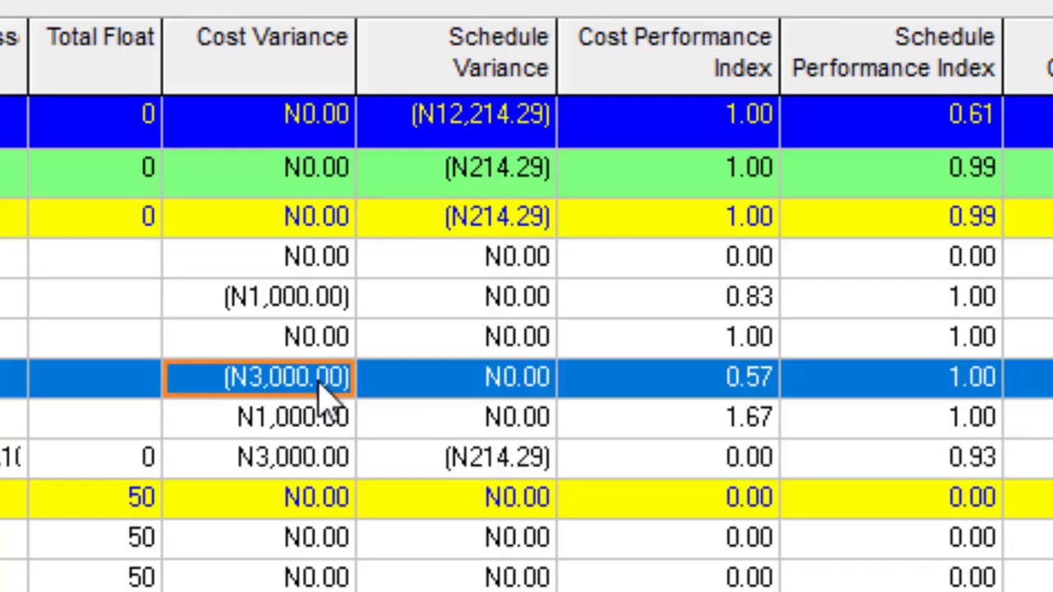
click(296, 140)
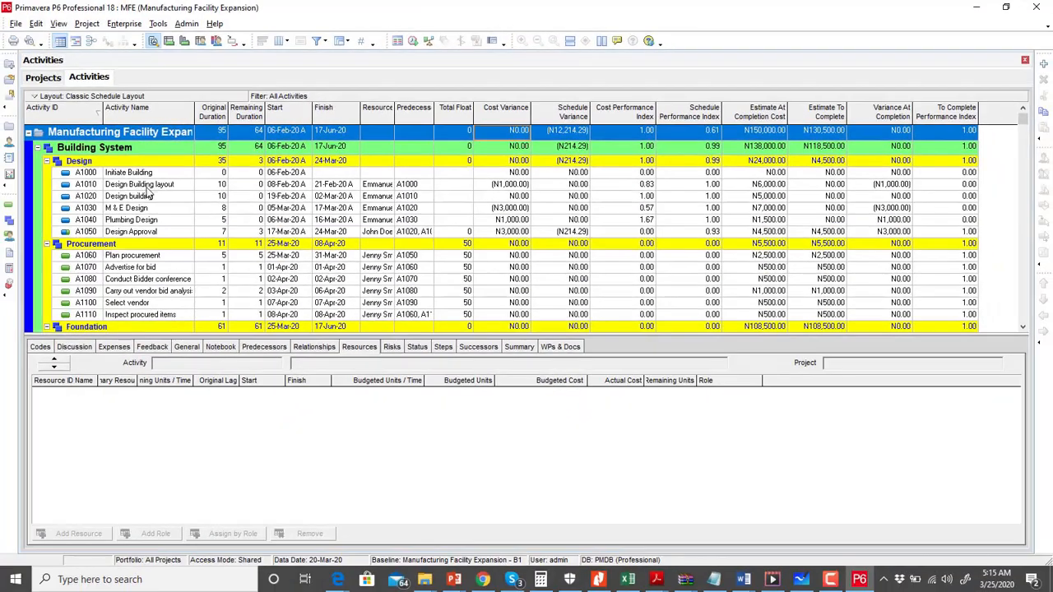
Set the Actual Cost of the architect resource on activity A1010 Design Building layout to 8000
click(150, 187)
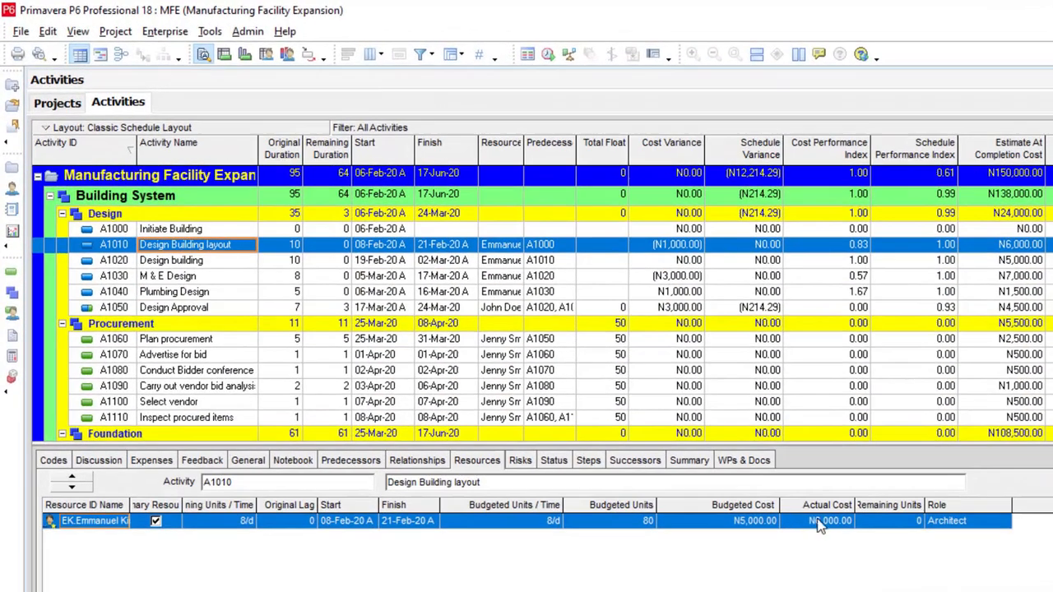
click(795, 499)
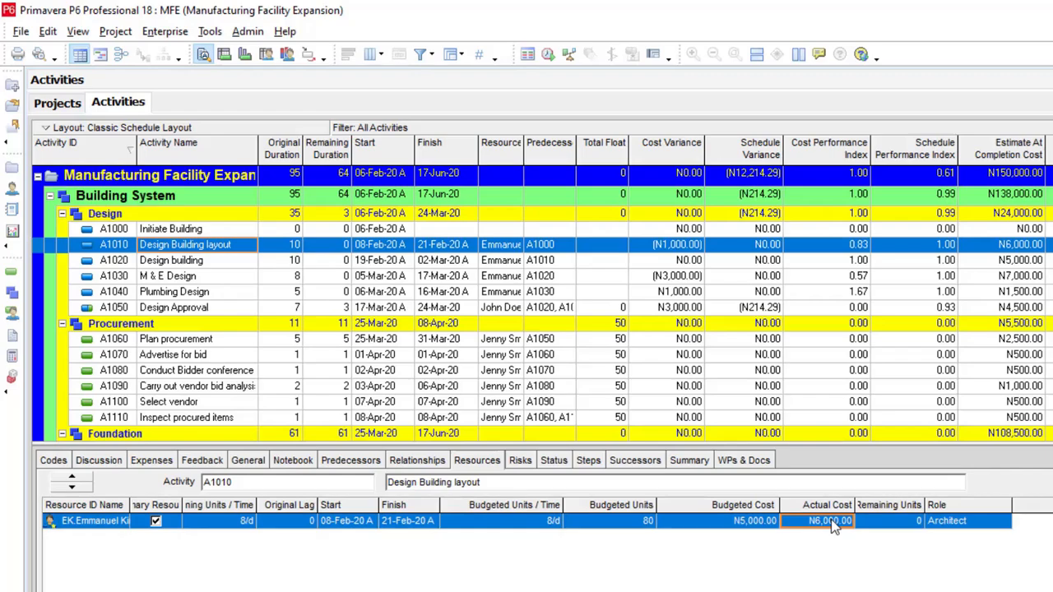
text(8000)
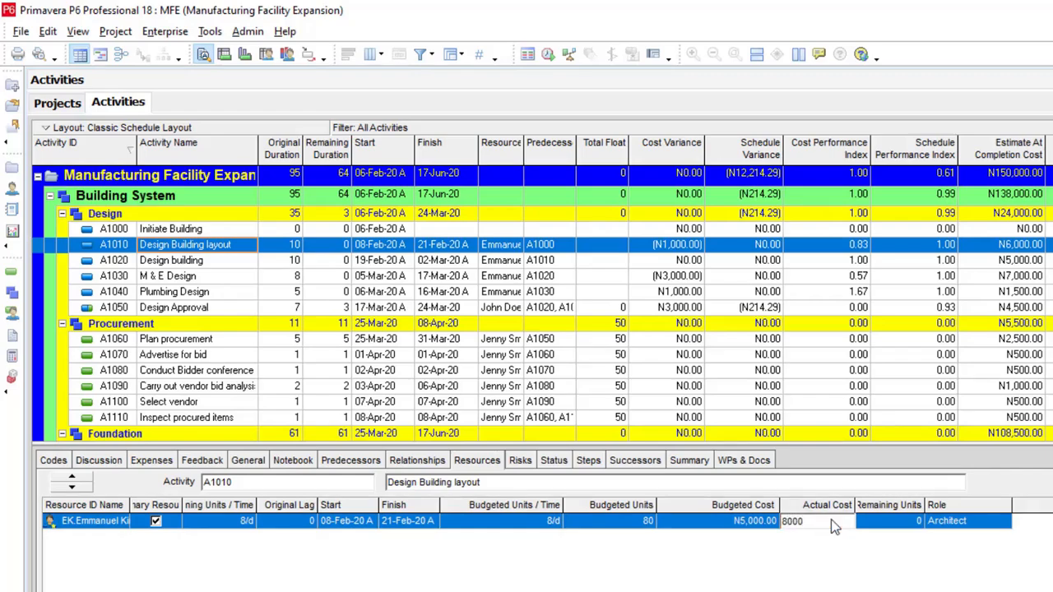
key(Return)
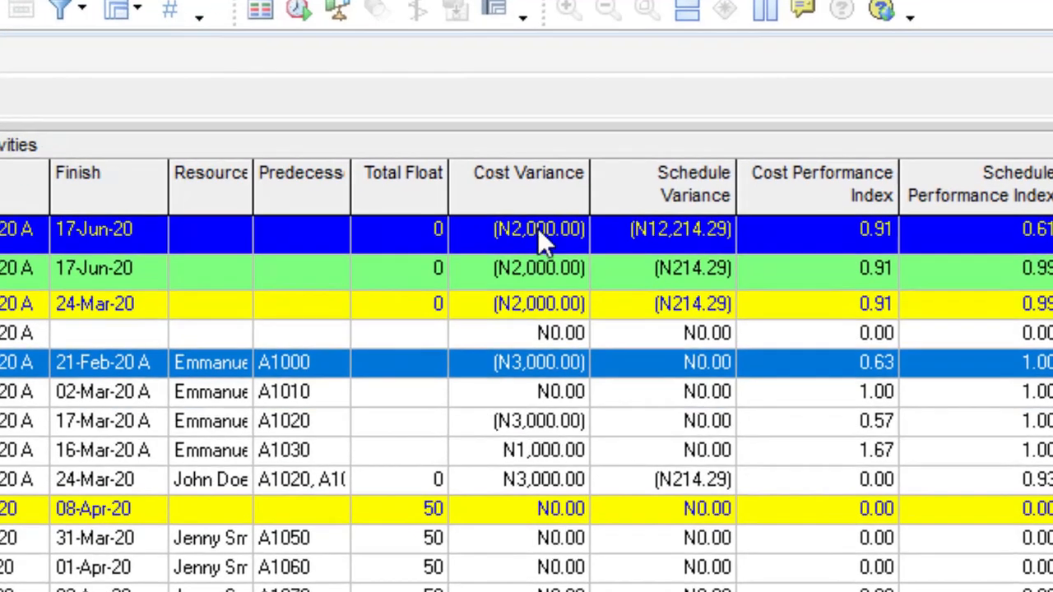
Check the project's recalculated Cost Variance, Cost Performance Index, Estimate At Completion Cost, Estimate To Complete and Variance At Completion
click(558, 219)
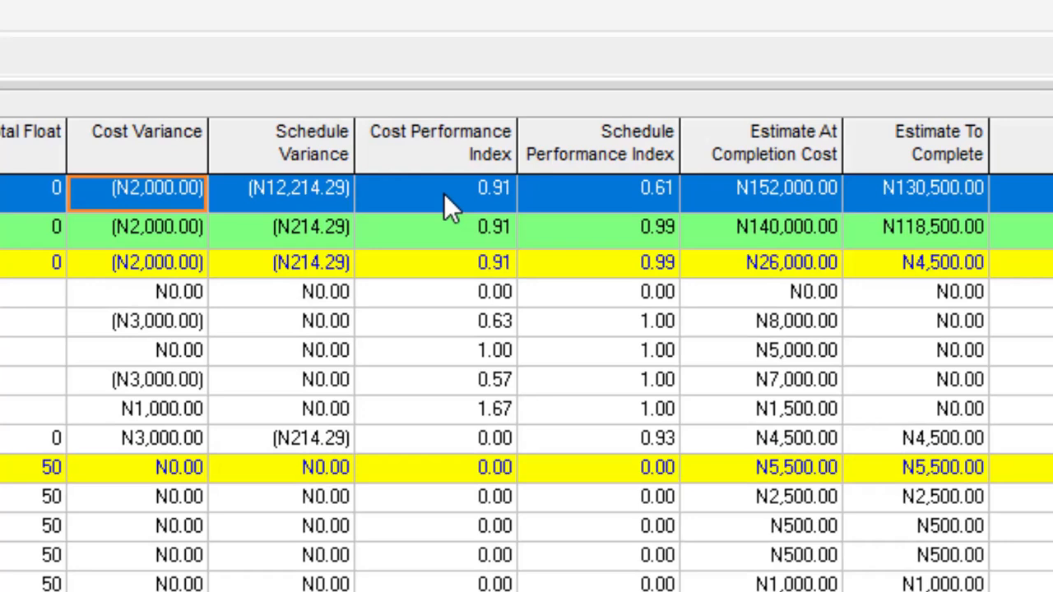
click(444, 193)
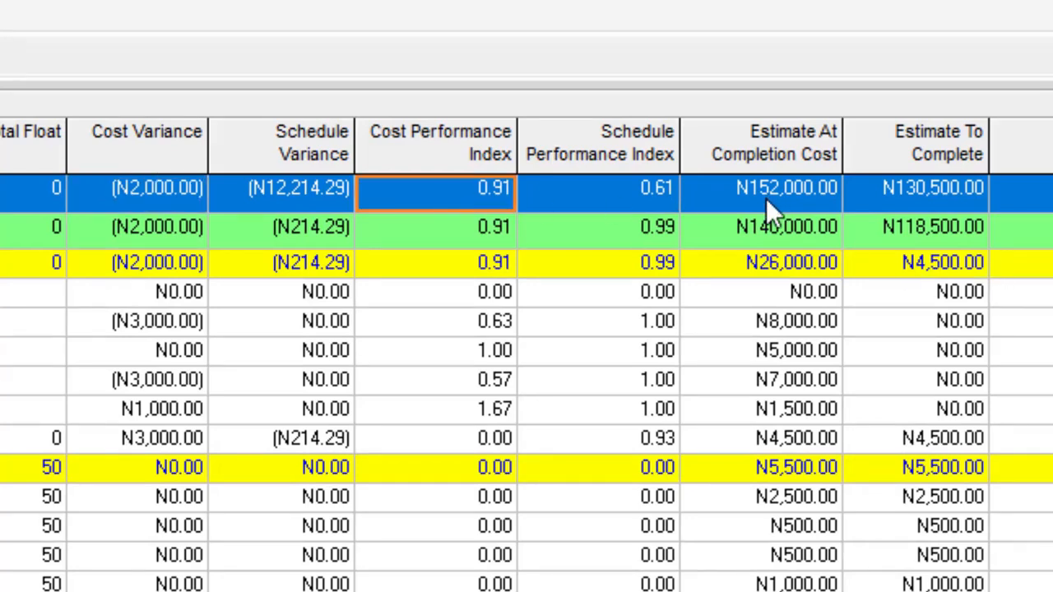
click(739, 198)
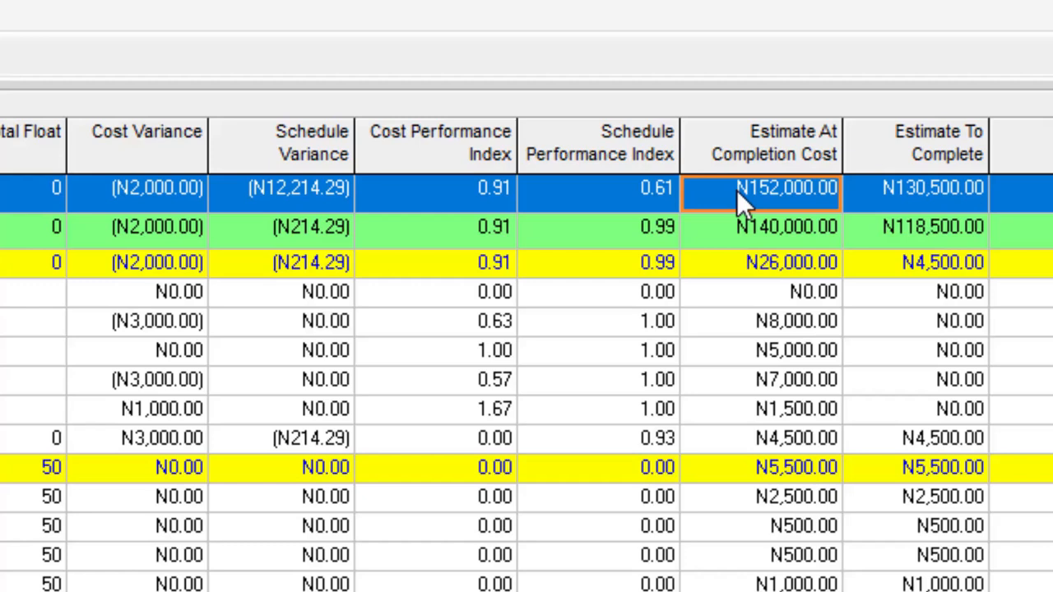
click(919, 208)
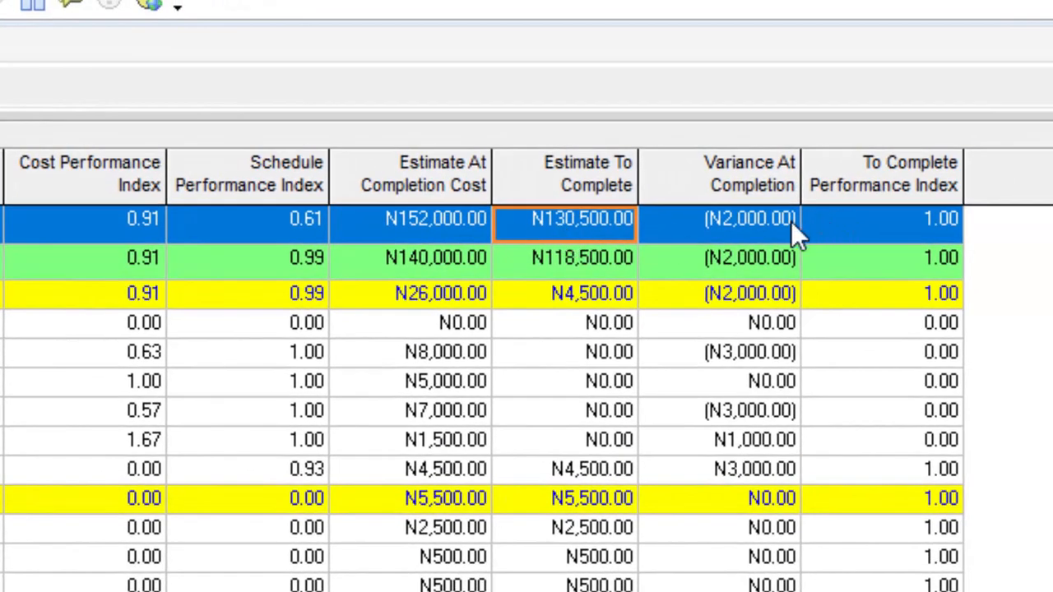
click(751, 227)
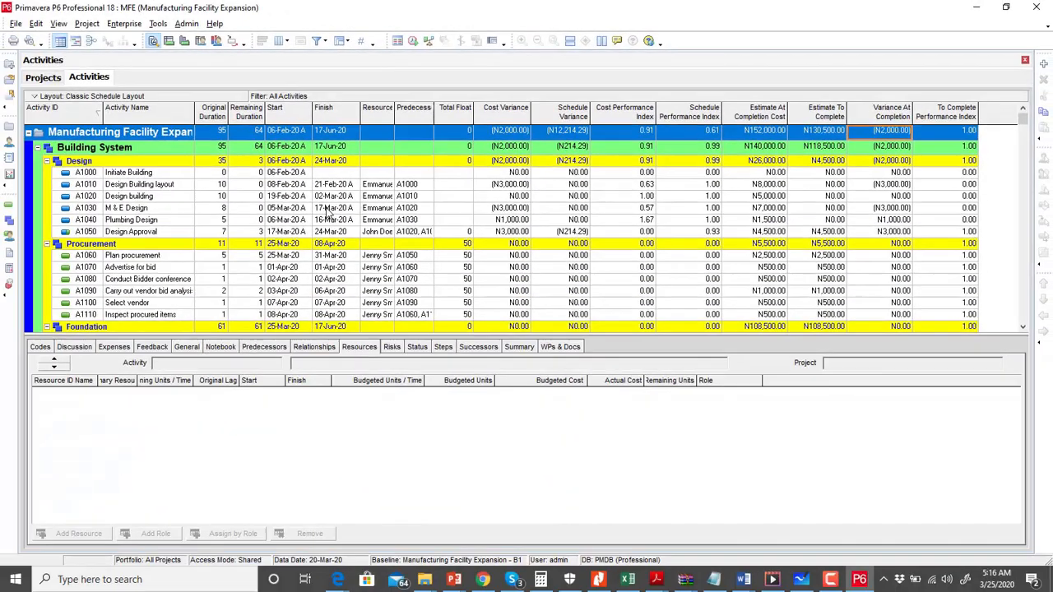
Inspect the performance figures of the Design Approval activity, the Building System group and the whole project
scroll(314, 227, down, 1)
scroll(313, 227, up, 1)
click(152, 236)
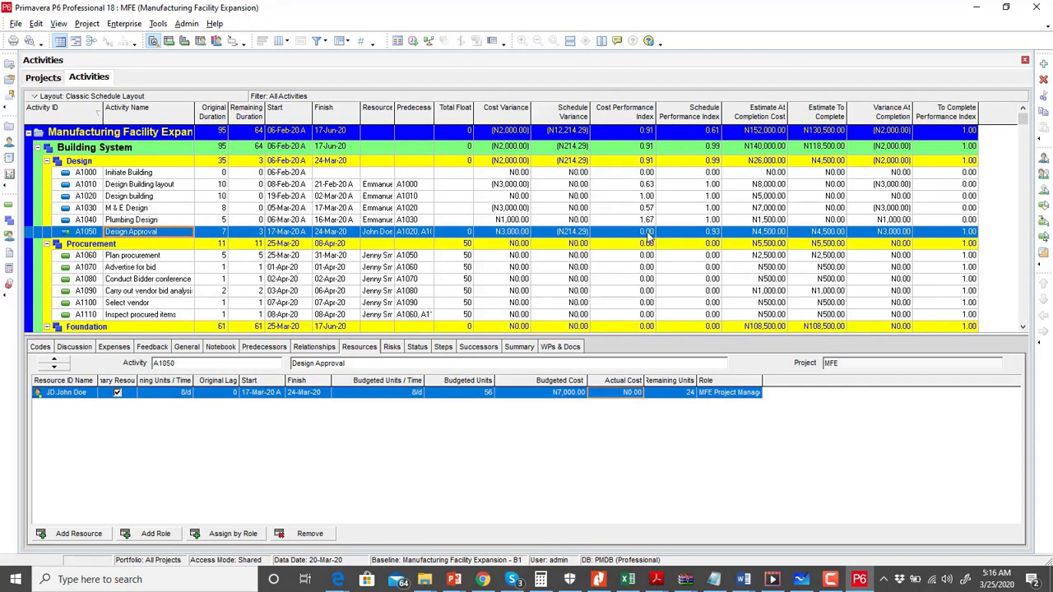
click(147, 154)
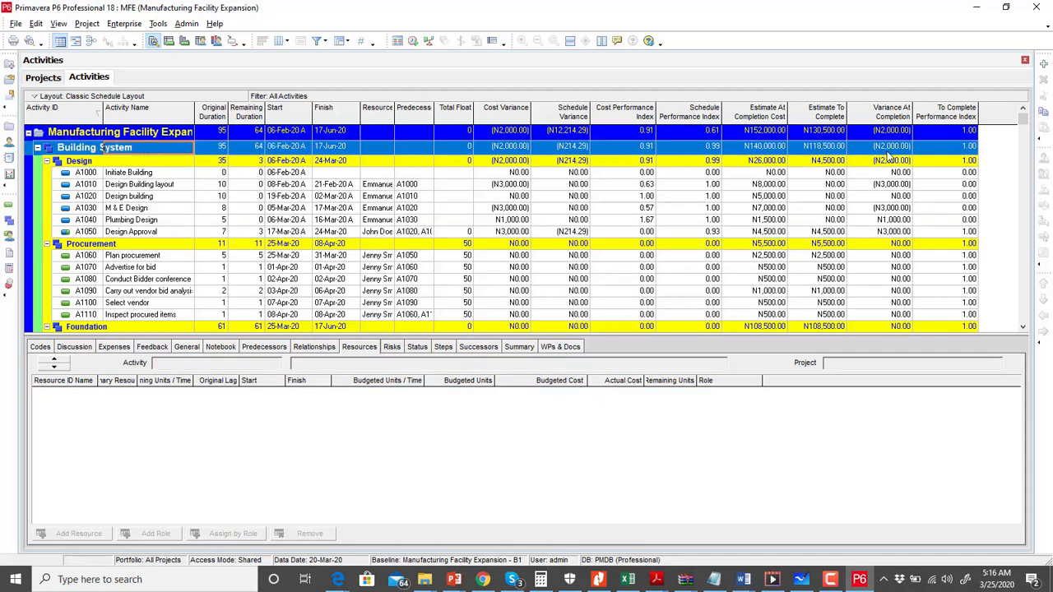
click(137, 135)
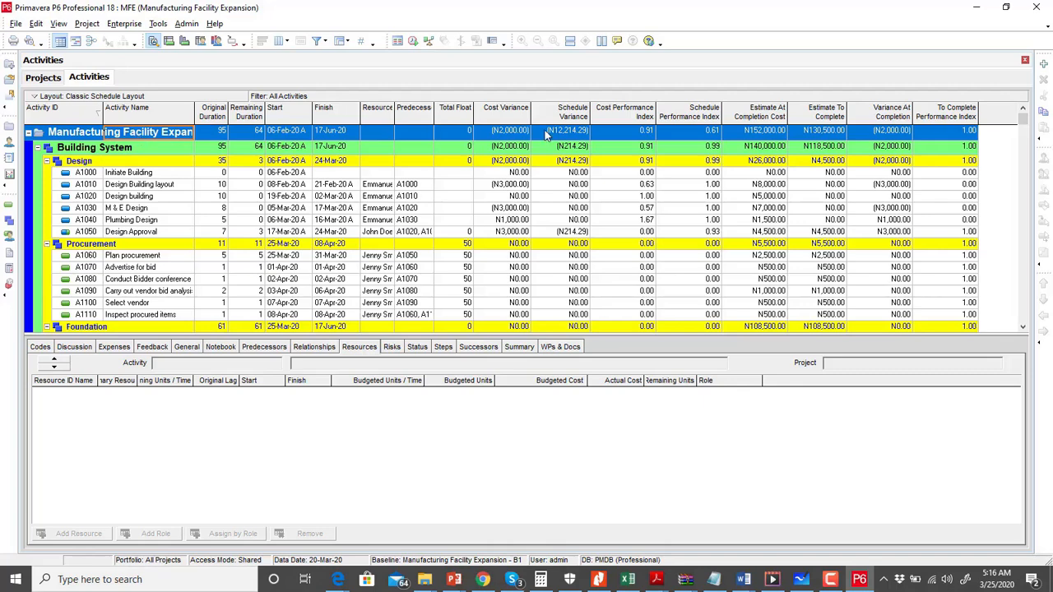
click(603, 231)
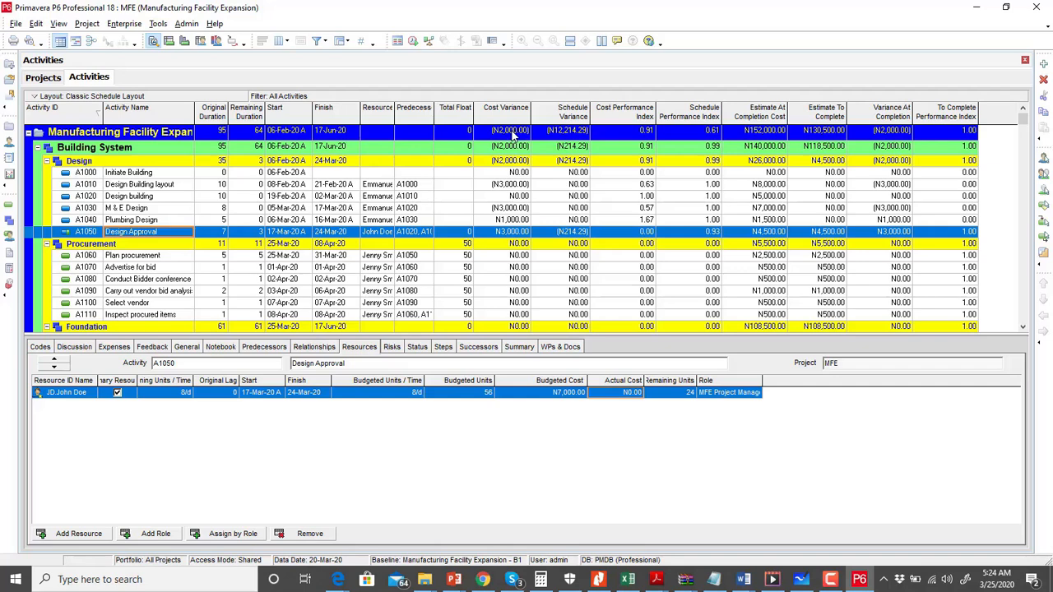
Review every earned value figure in the project summary row, from Cost Variance across to To Complete Performance Index
click(512, 132)
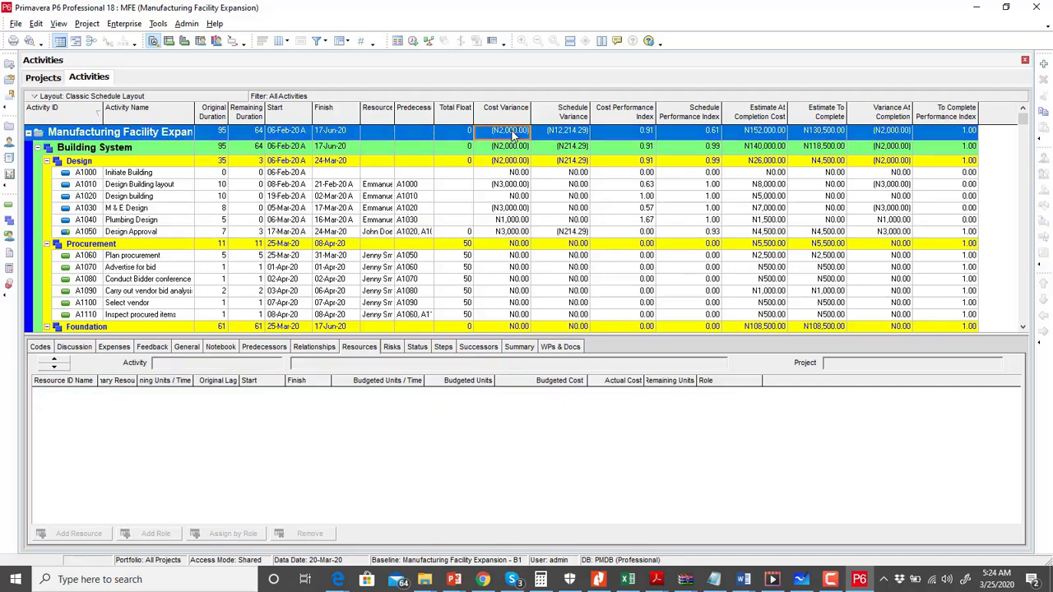
click(570, 132)
click(630, 135)
click(693, 133)
click(759, 133)
click(819, 136)
click(899, 135)
click(958, 137)
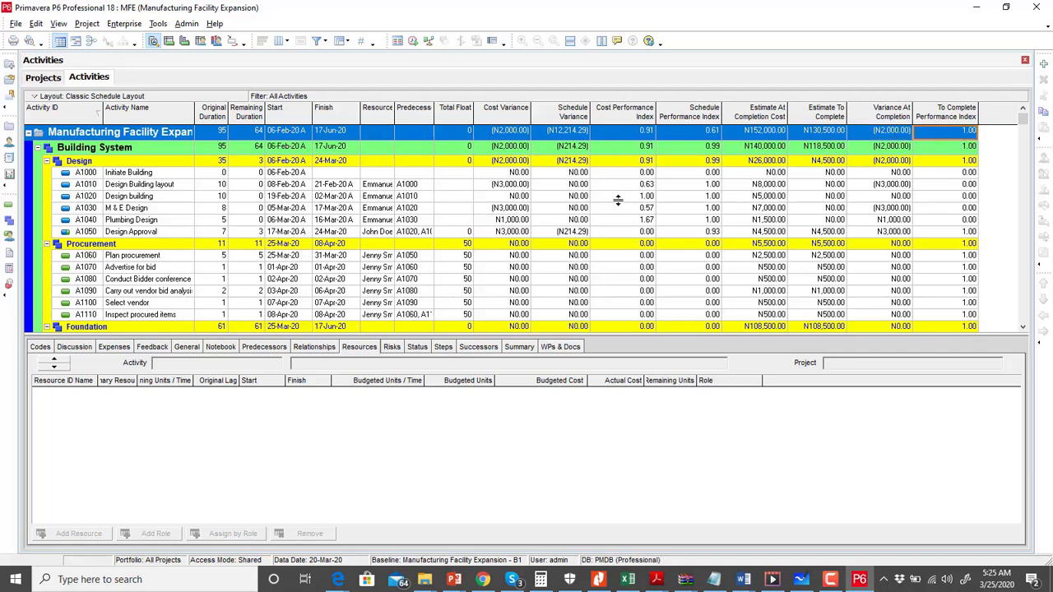